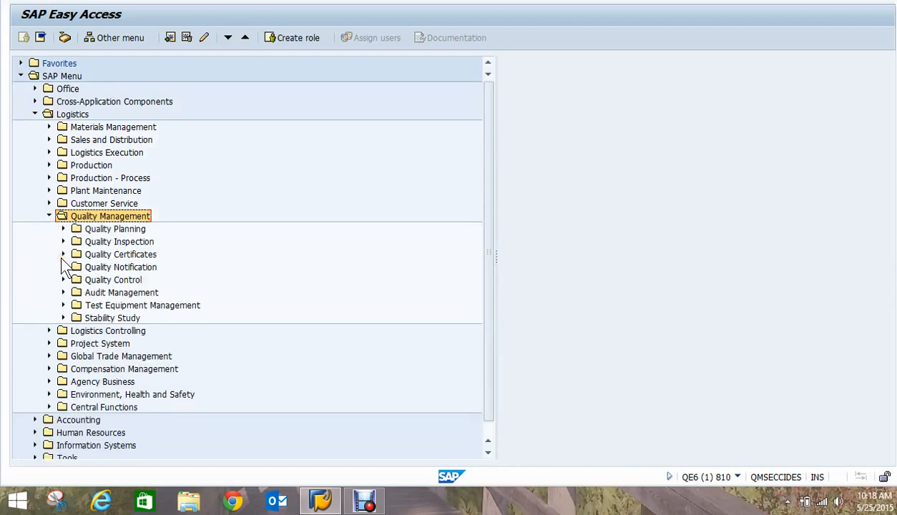
# Open the QPV2 transaction for editing sample-drawing procedures under the Quality Planning basic data.
pyautogui.click(61, 256)
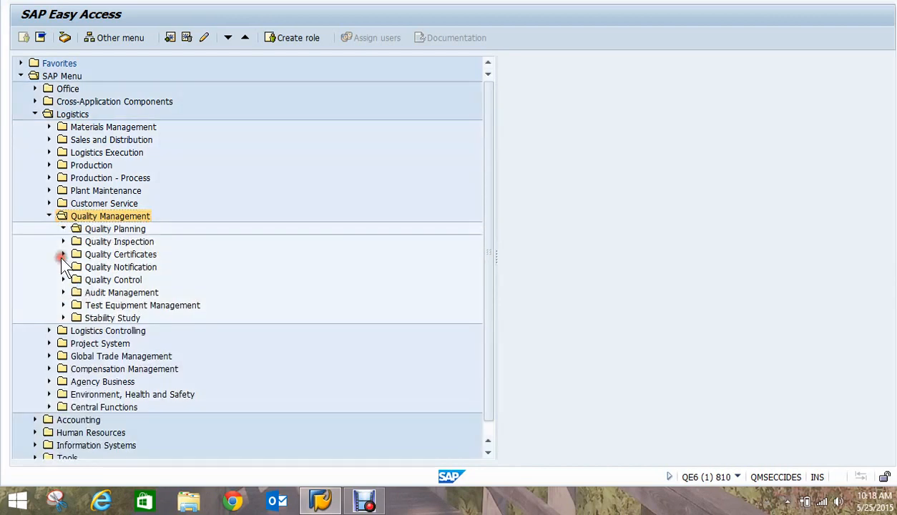
pyautogui.click(77, 254)
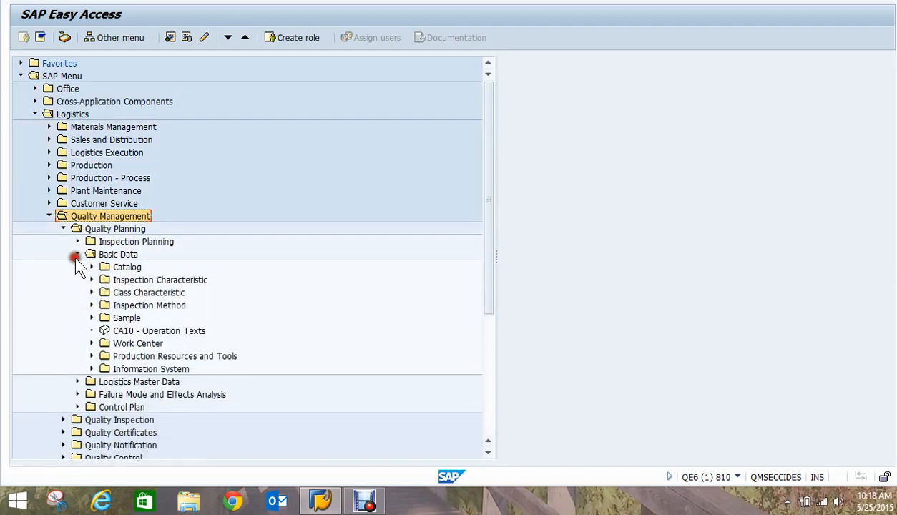
pyautogui.click(90, 317)
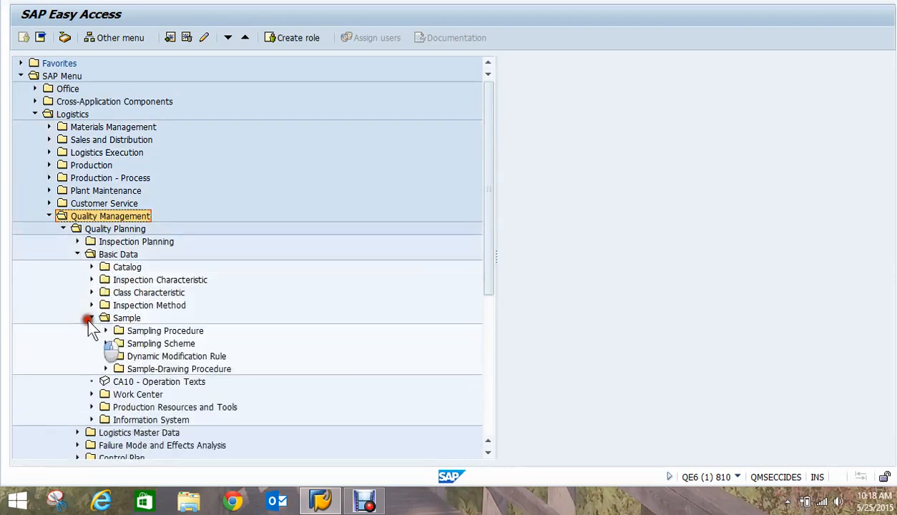
pyautogui.click(105, 369)
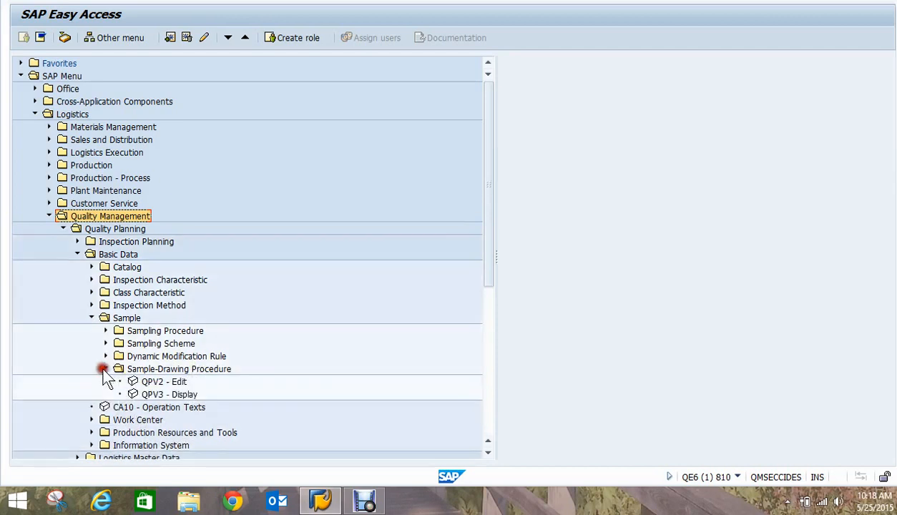
pyautogui.doubleClick(164, 383)
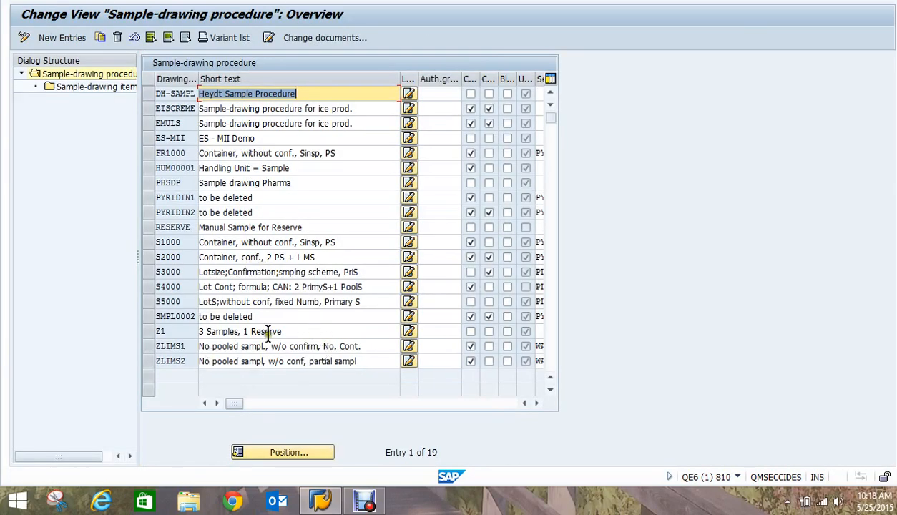
# Review the primary and reserve sample settings of sample-drawing procedure Z1, then return to the SAP Easy Access menu.
pyautogui.click(153, 330)
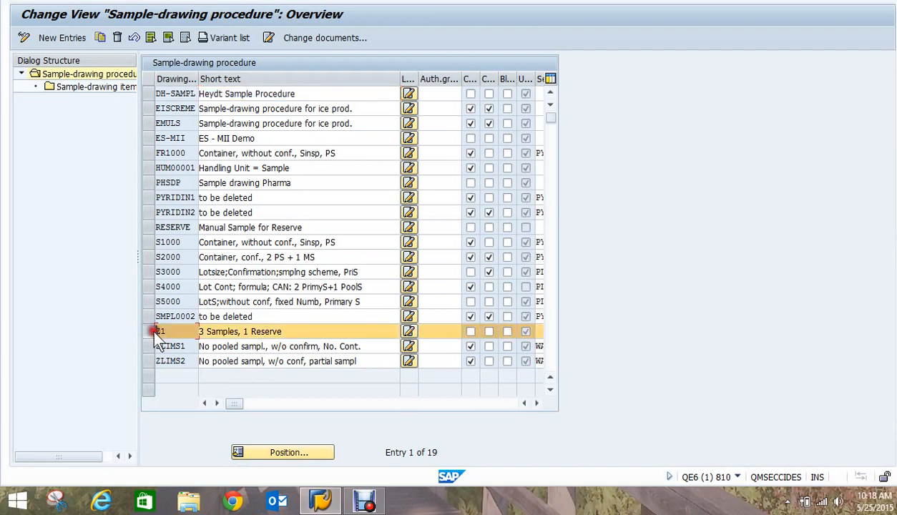
pyautogui.doubleClick(89, 135)
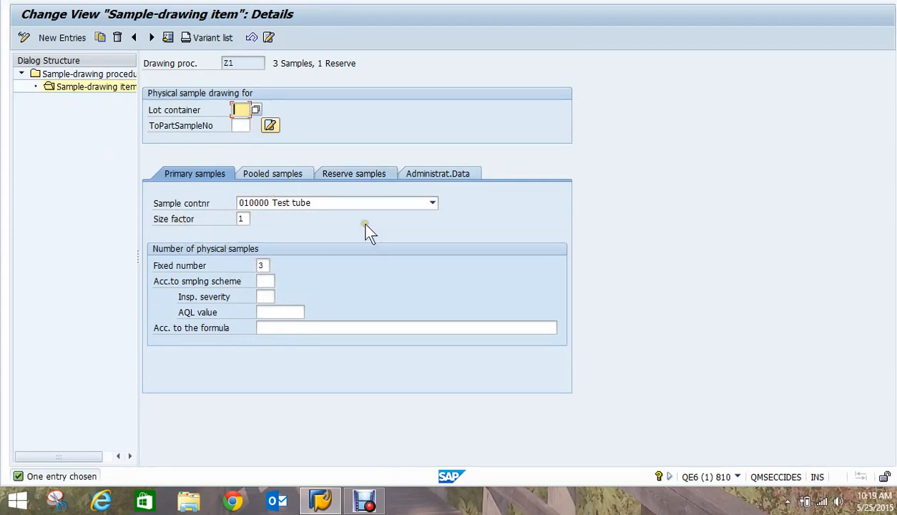
pyautogui.click(354, 174)
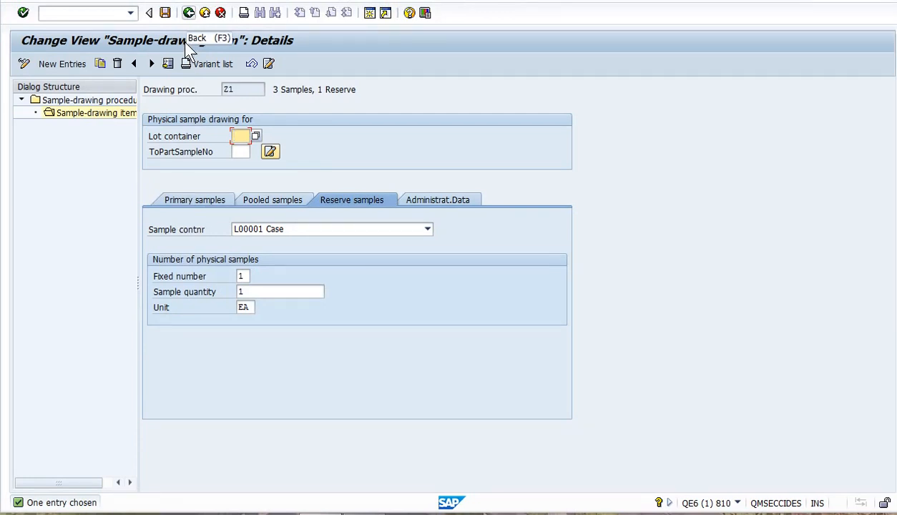
pyautogui.click(189, 13)
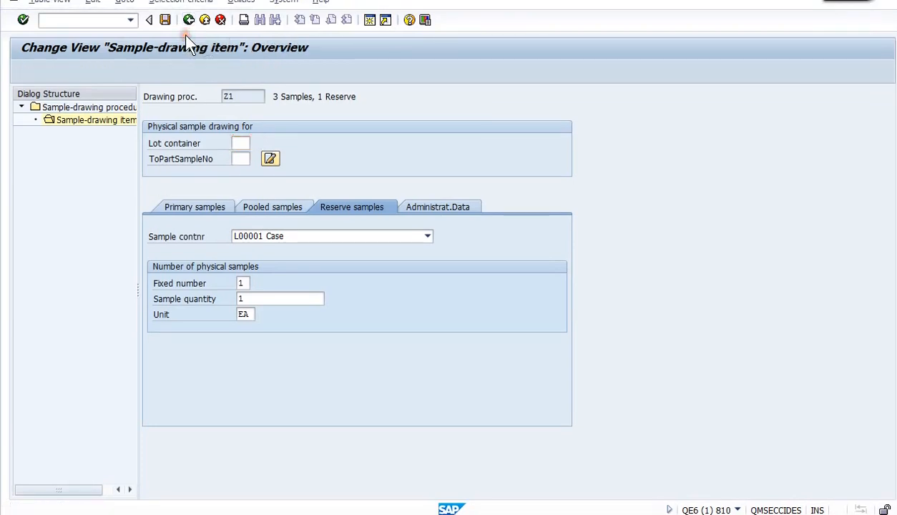
pyautogui.click(189, 20)
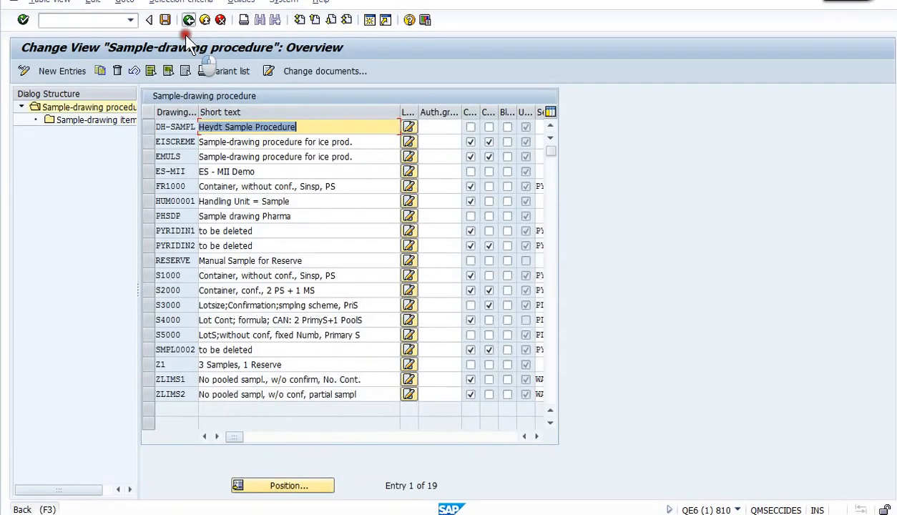
pyautogui.click(189, 21)
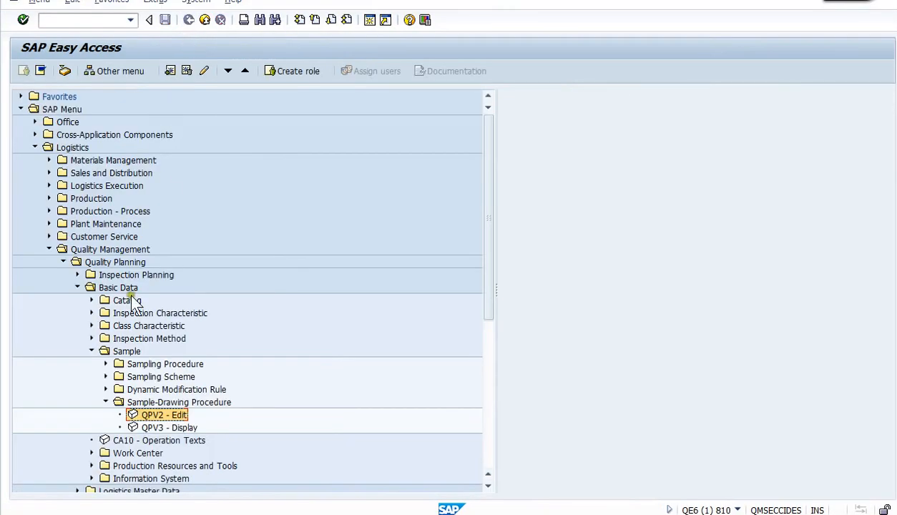
# Open QP02 to change inspection plans and list the task lists for material QW01, plant 3100, group LIMS-USA.
pyautogui.click(77, 286)
pyautogui.click(77, 275)
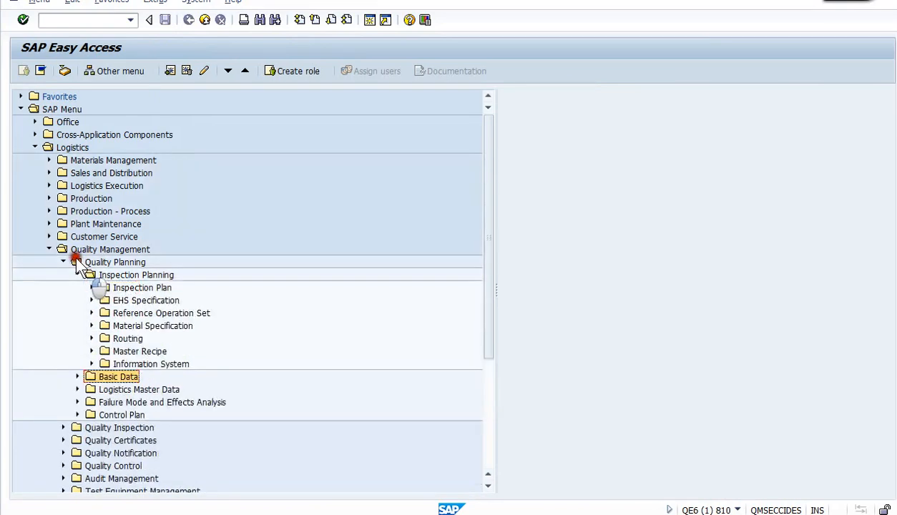
pyautogui.click(92, 286)
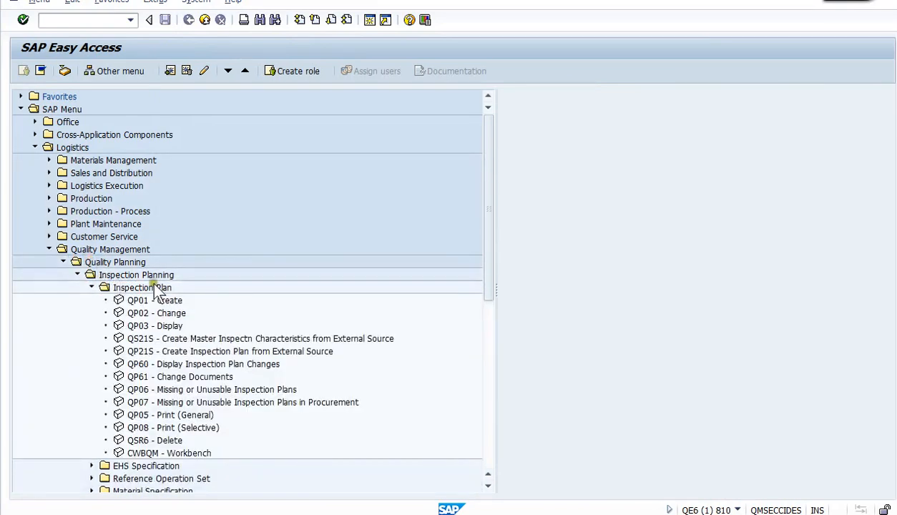
pyautogui.doubleClick(166, 313)
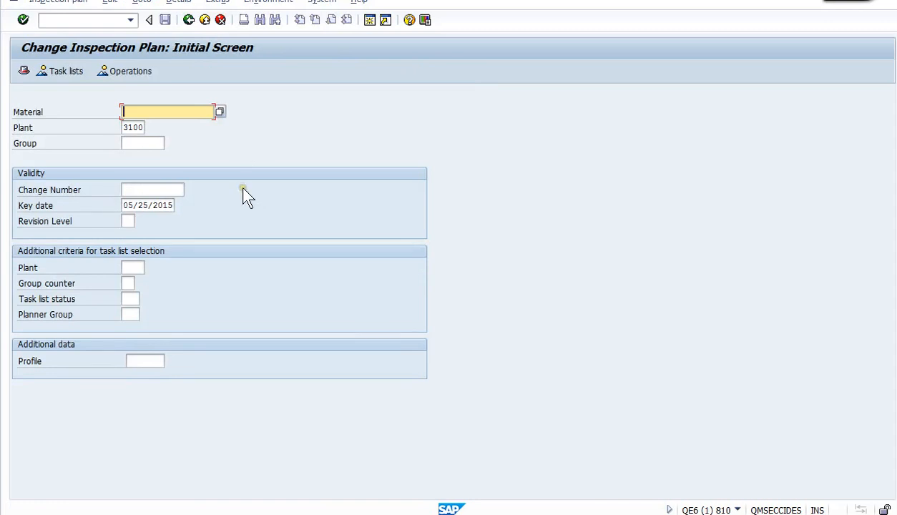
pyautogui.press('Return')
pyautogui.press('Return')
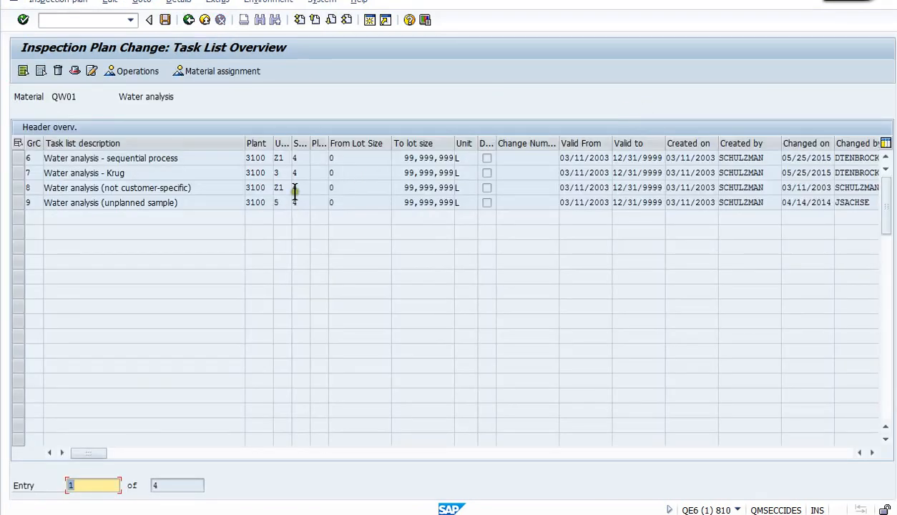
# Check the sample-drawing procedure in the header of the group counter 7 task list, then exit the inspection plan.
pyautogui.click(19, 172)
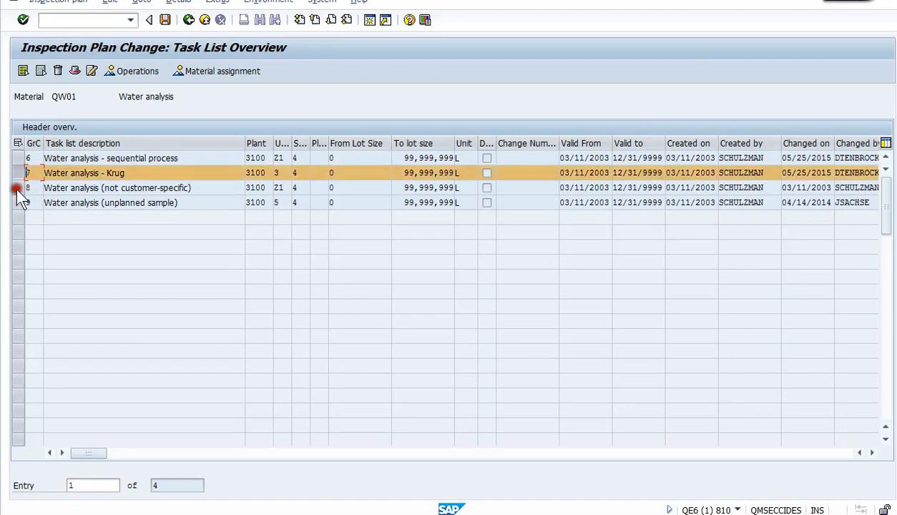
pyautogui.click(76, 76)
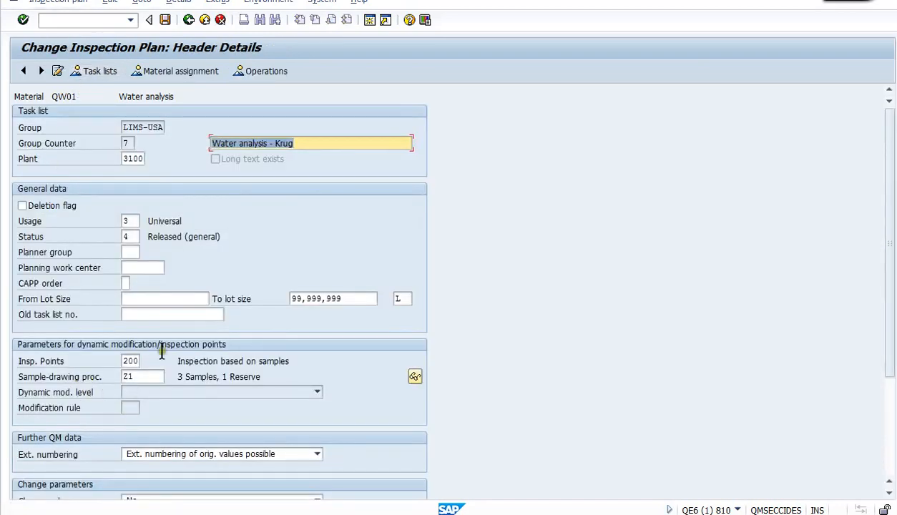
pyautogui.click(155, 376)
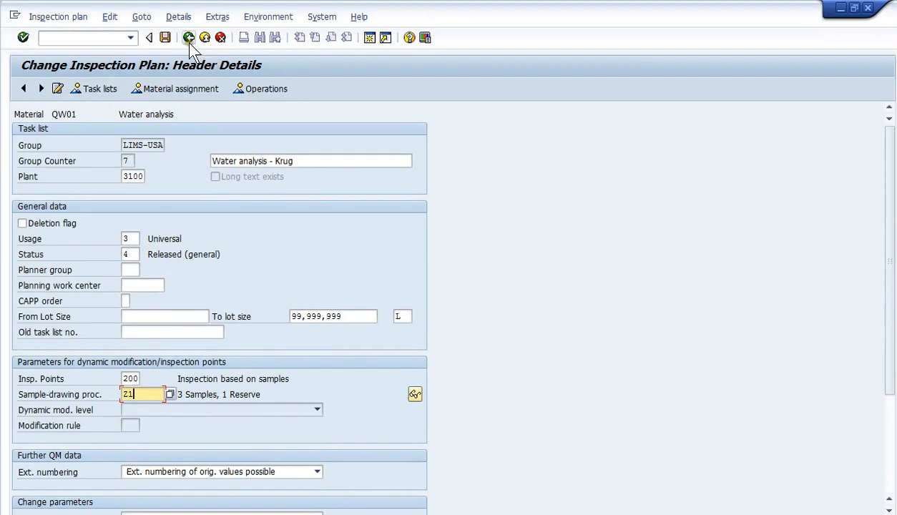
pyautogui.click(188, 39)
pyautogui.click(188, 39)
pyautogui.click(189, 39)
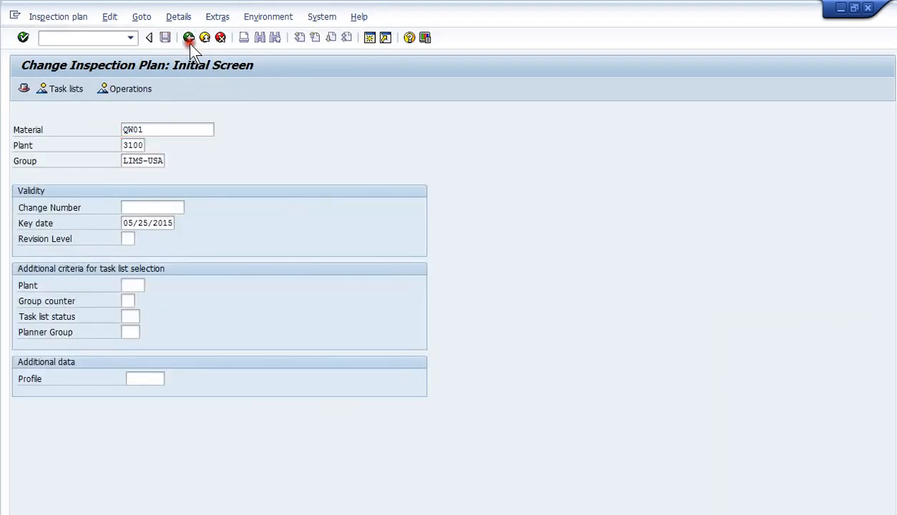
# Open the QA01 transaction for manually creating an inspection lot under Quality Inspection.
pyautogui.click(76, 258)
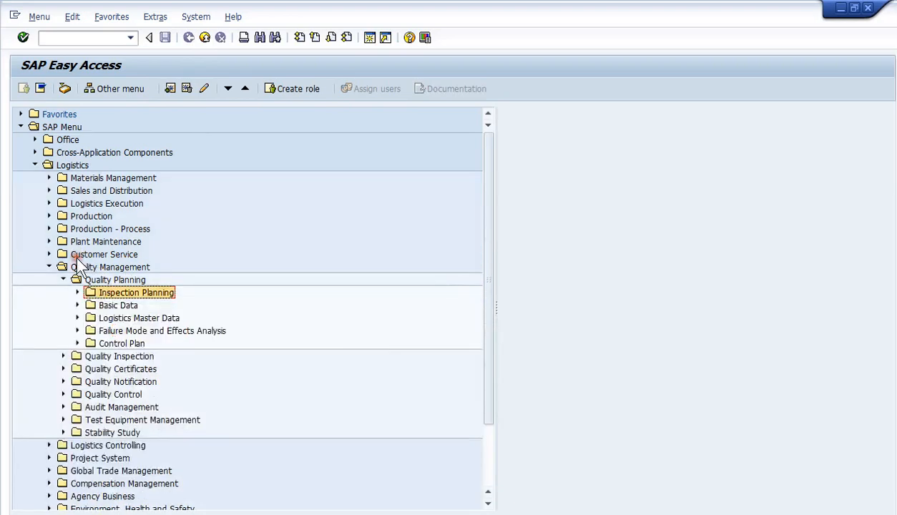
pyautogui.click(61, 258)
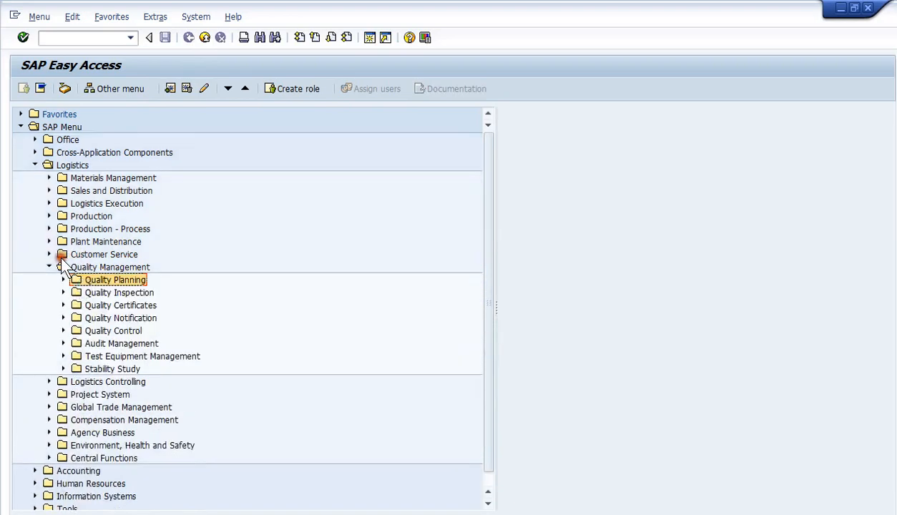
pyautogui.click(61, 258)
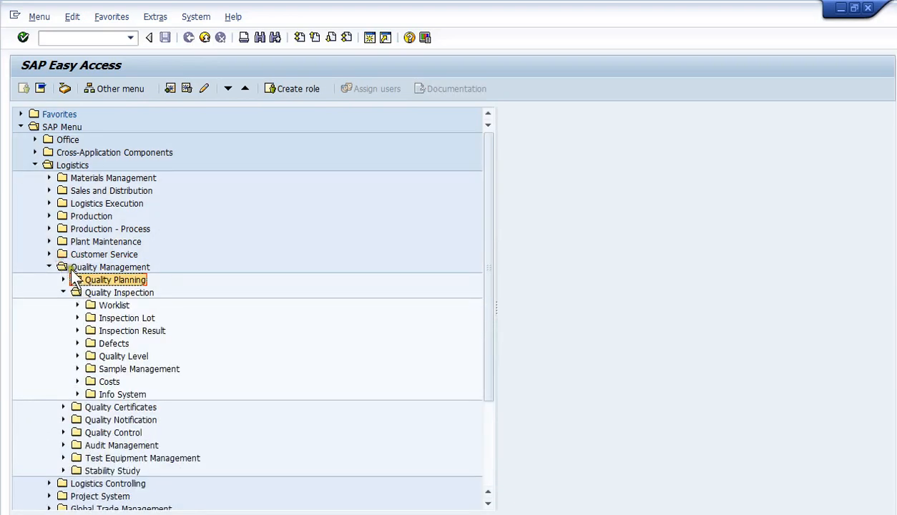
pyautogui.click(75, 268)
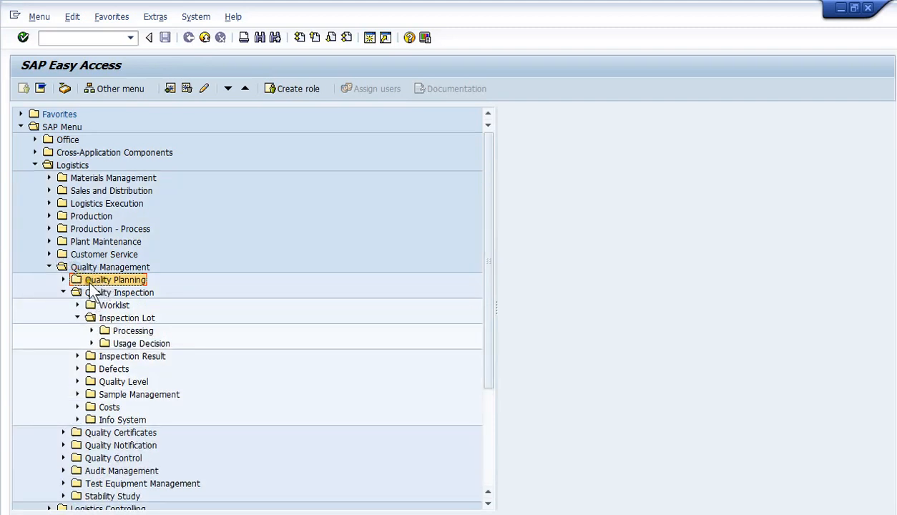
pyautogui.click(89, 282)
pyautogui.doubleClick(134, 292)
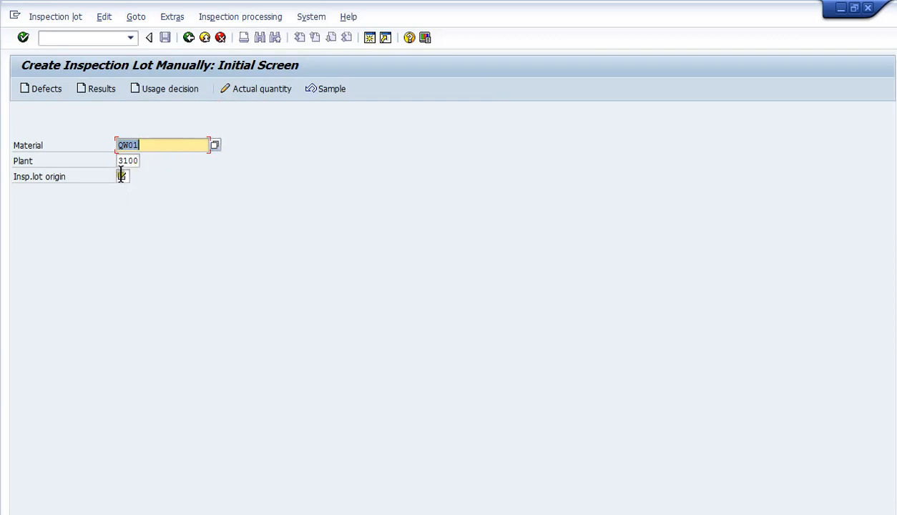
# Set the inspection lot origin to 89 for material QW01 and choose inspection type 89 Other Inspection.
pyautogui.click(121, 176)
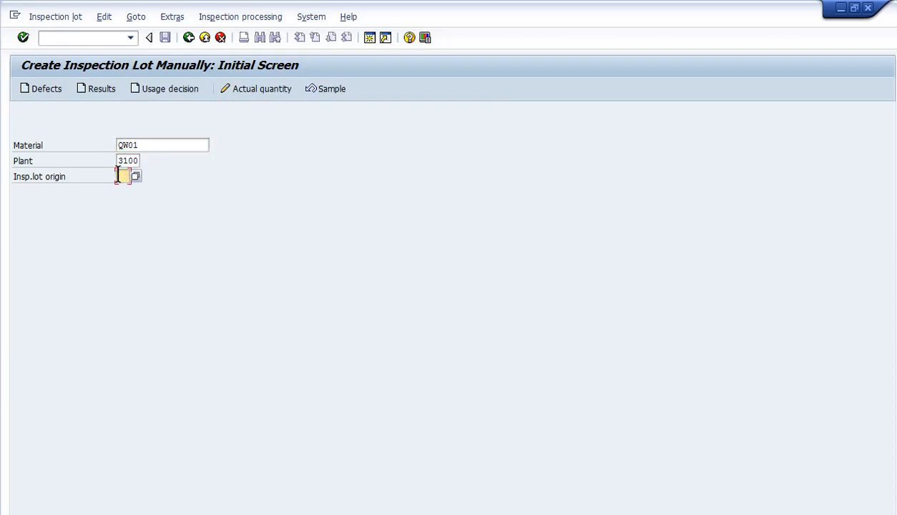
pyautogui.write('89')
pyautogui.press('F4')
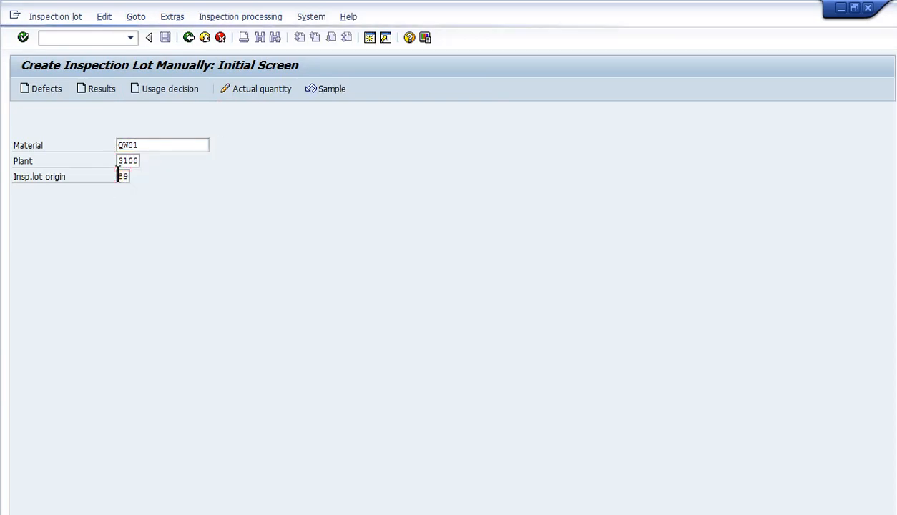
pyautogui.doubleClick(194, 91)
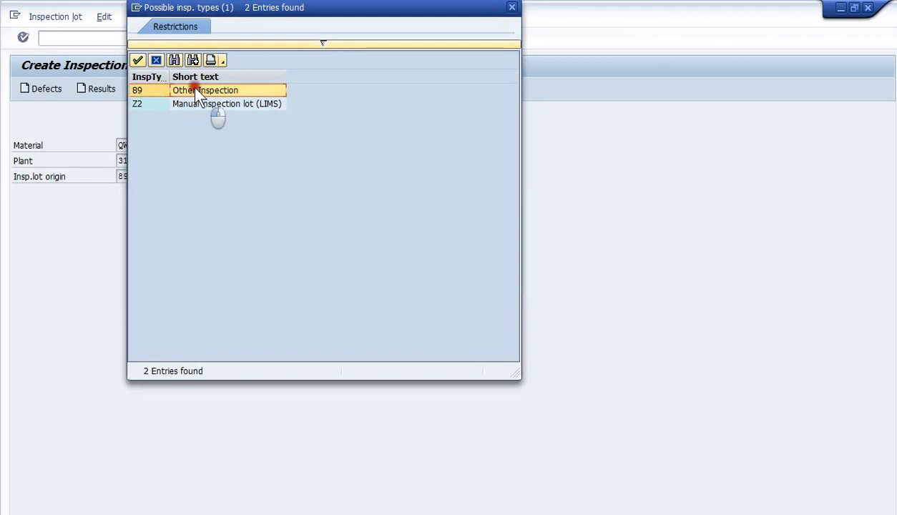
pyautogui.press('Return')
# Enter an inspection lot quantity of 100 L, save the inspection lot and return to the SAP Easy Access menu.
pyautogui.click(150, 254)
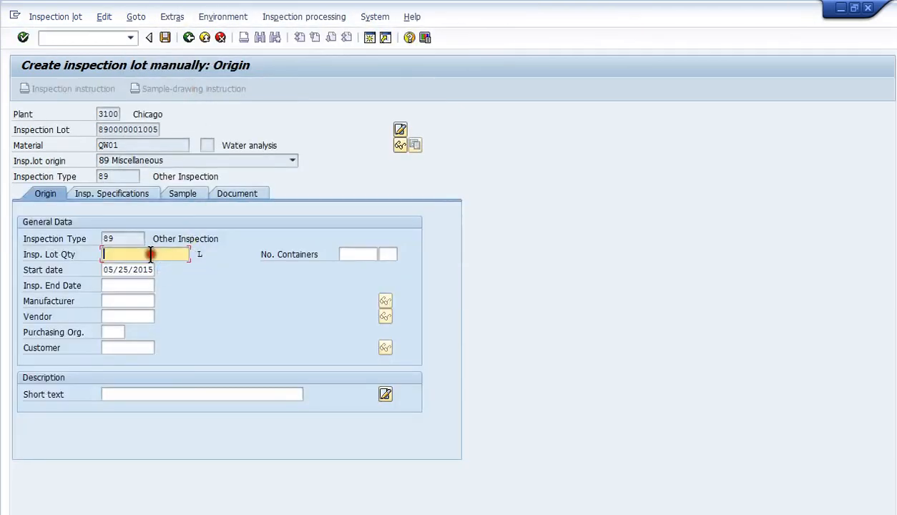
pyautogui.write('100')
pyautogui.press('Return')
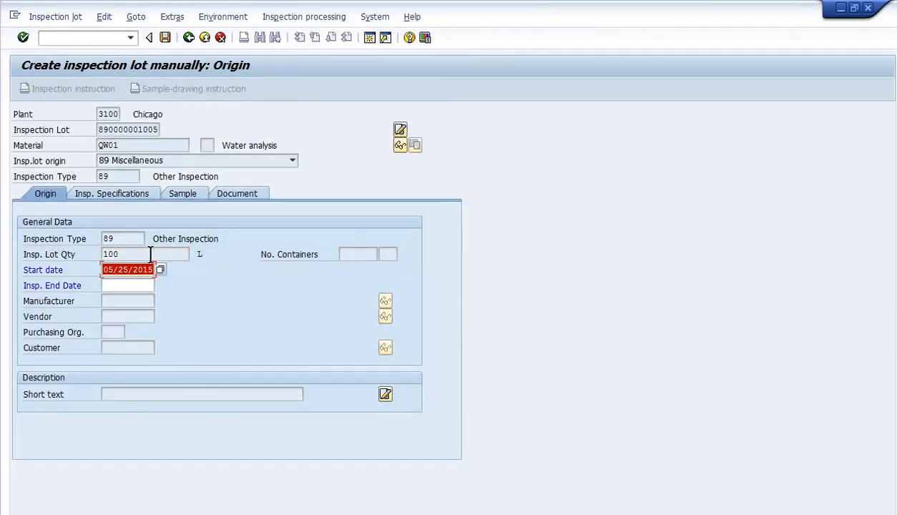
pyautogui.press('Return')
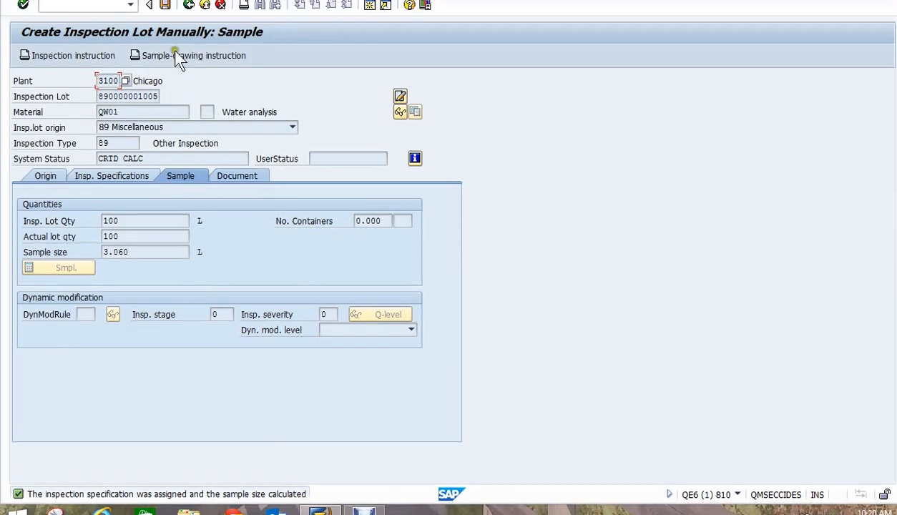
pyautogui.hotkey('ctrl', 's')
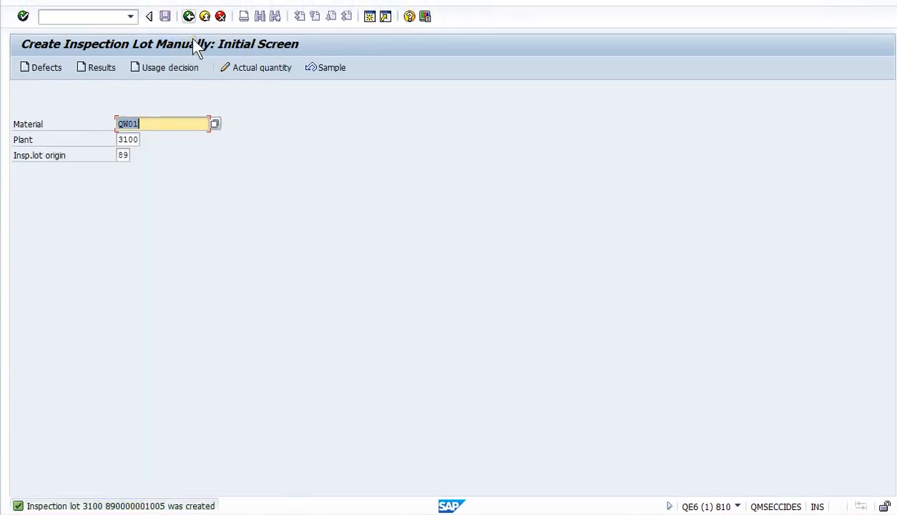
pyautogui.click(189, 16)
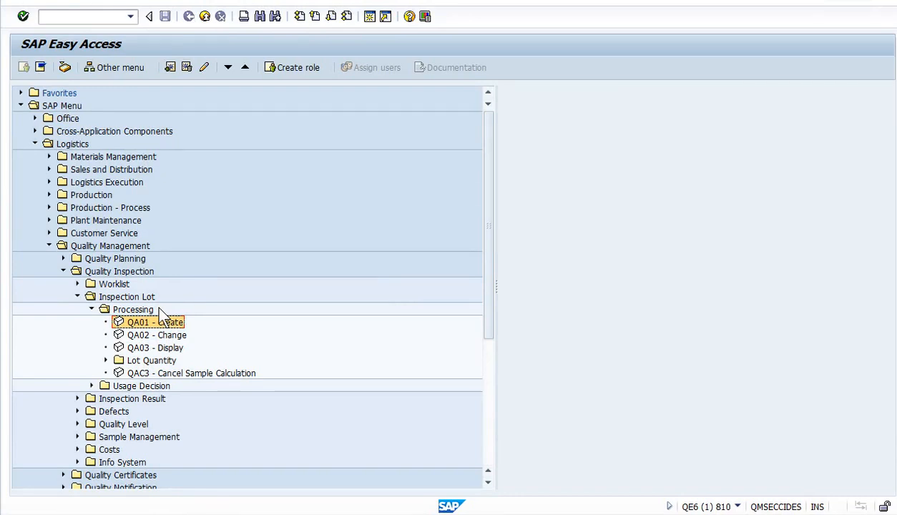
# Open the newly created inspection lot in QA02 and display its sample data.
pyautogui.doubleClick(160, 334)
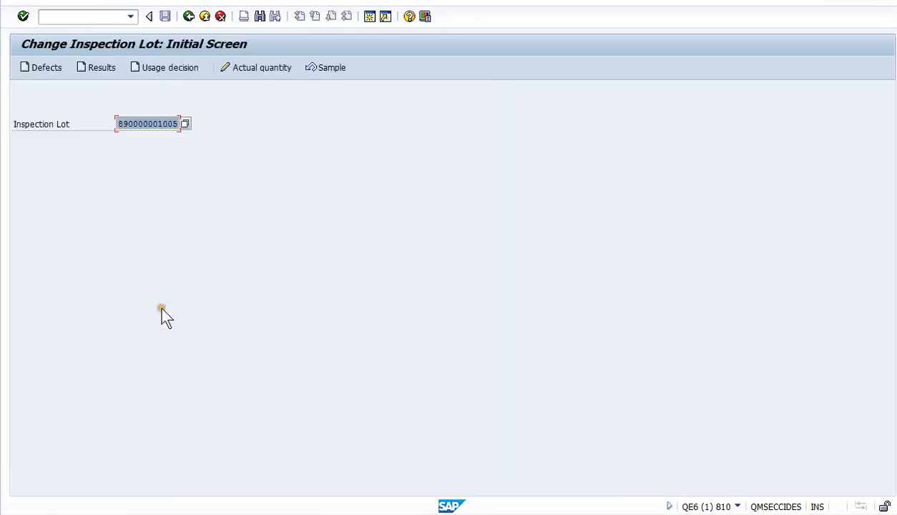
pyautogui.click(211, 186)
pyautogui.press('Return')
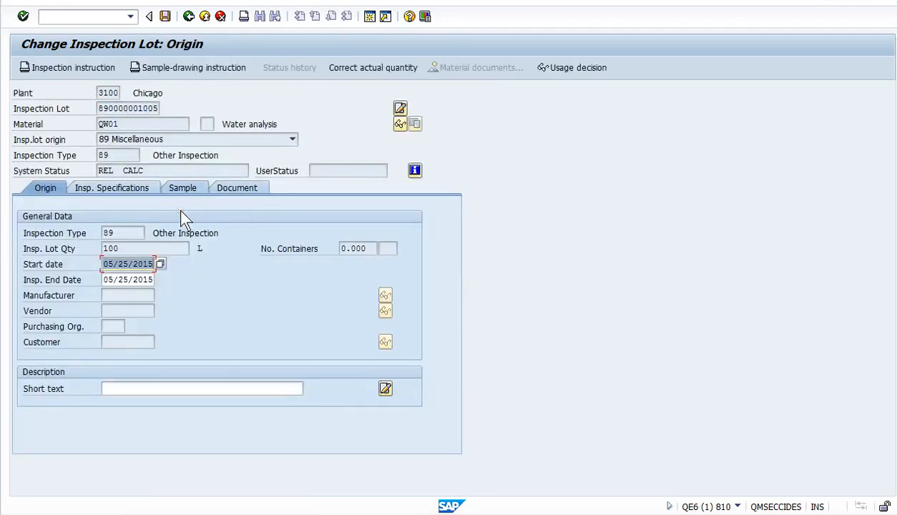
pyautogui.click(183, 191)
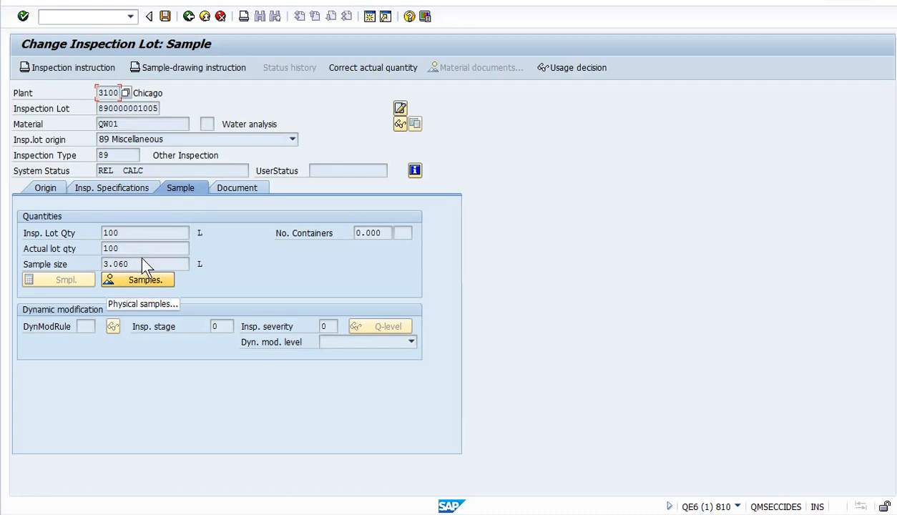
# Review the physical samples generated for the inspection lot, look up the sample category meanings, and return to the SAP Easy Access menu.
pyautogui.click(143, 266)
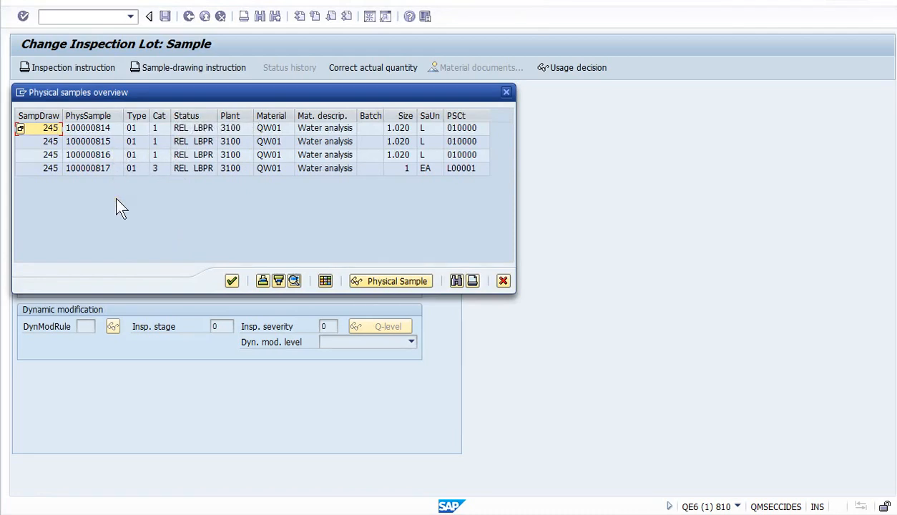
pyautogui.click(130, 154)
pyautogui.click(159, 129)
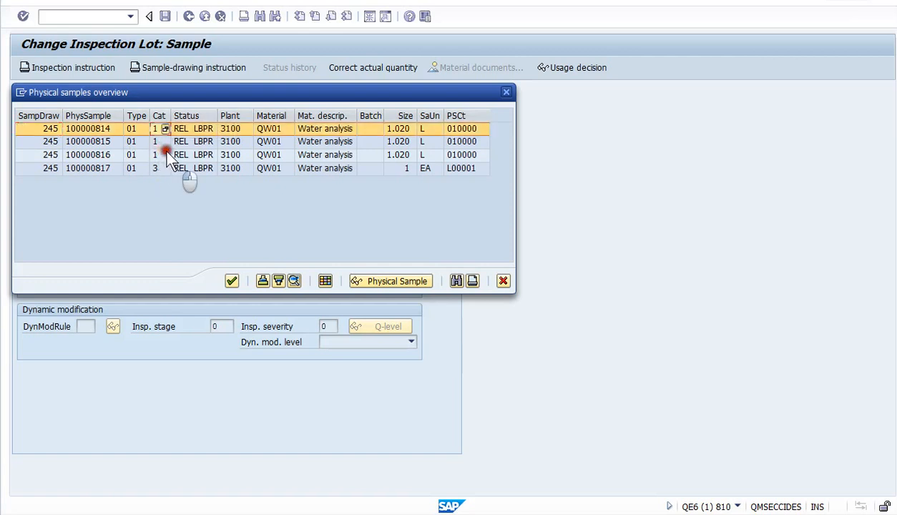
pyautogui.press('F4')
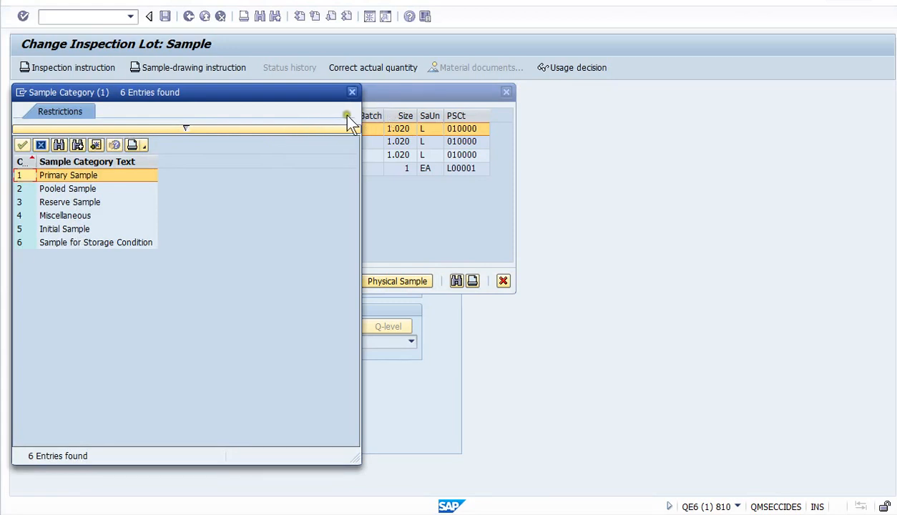
pyautogui.press('Escape')
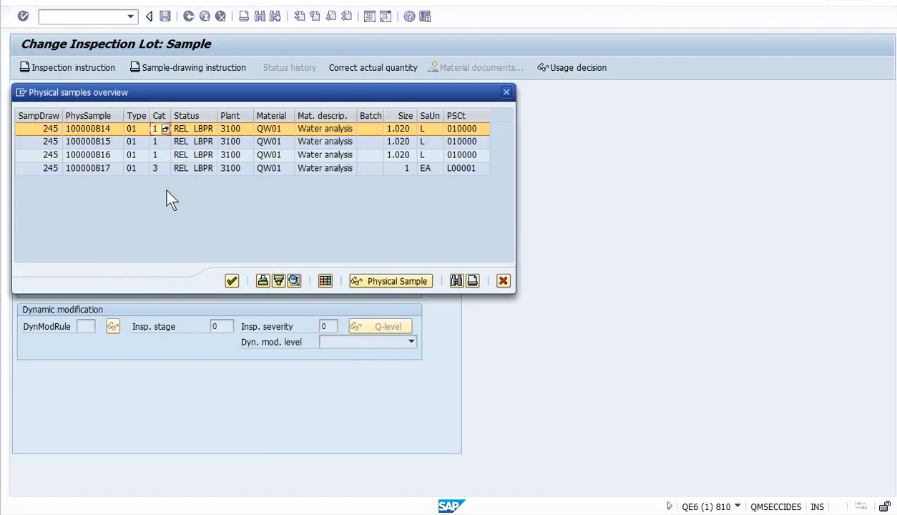
pyautogui.click(232, 280)
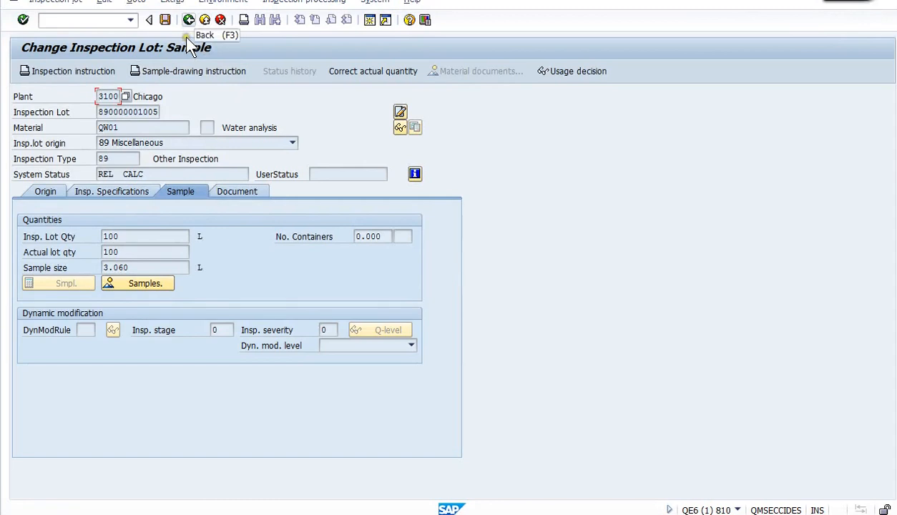
pyautogui.click(188, 20)
pyautogui.click(188, 20)
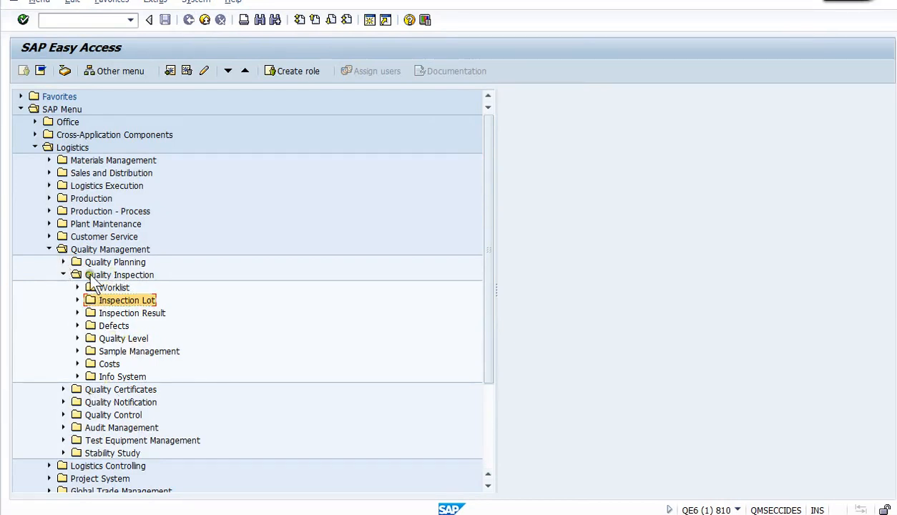
# Open reserve sample 100000817 in the QPR2 change transaction under Sample Management.
pyautogui.click(74, 319)
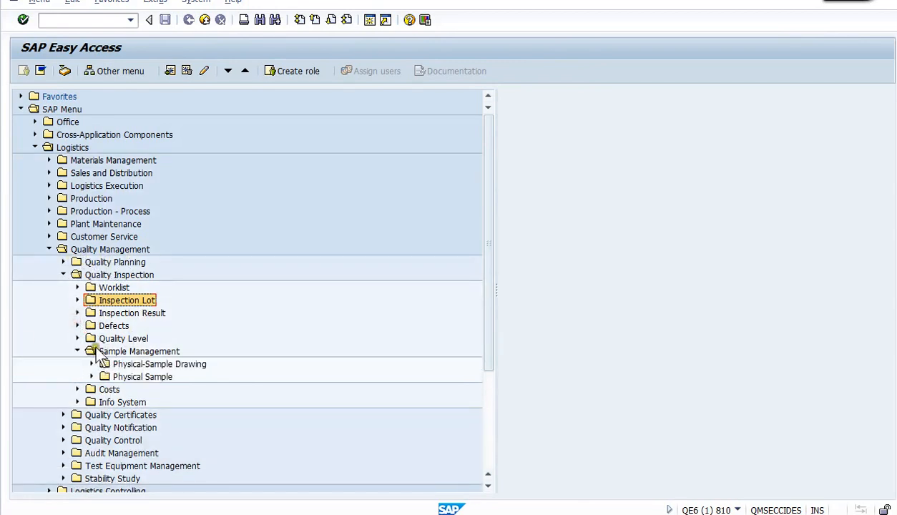
pyautogui.click(91, 339)
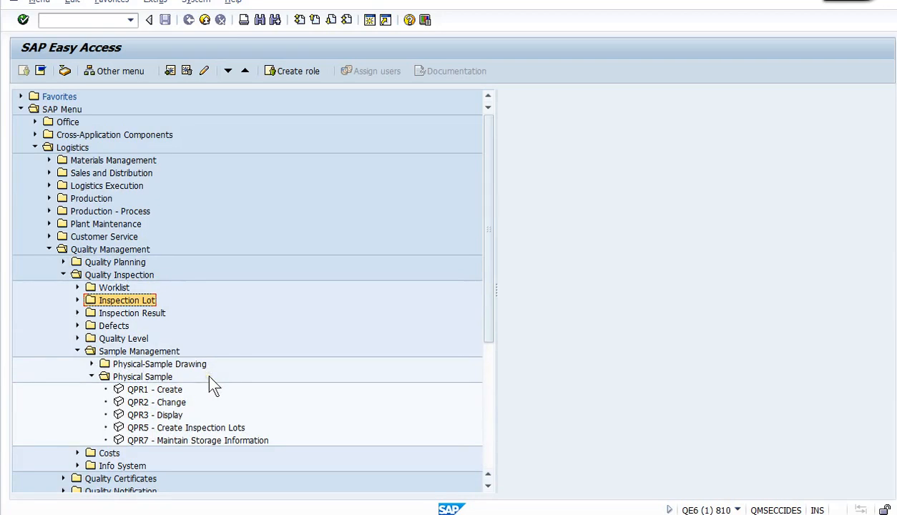
pyautogui.click(153, 400)
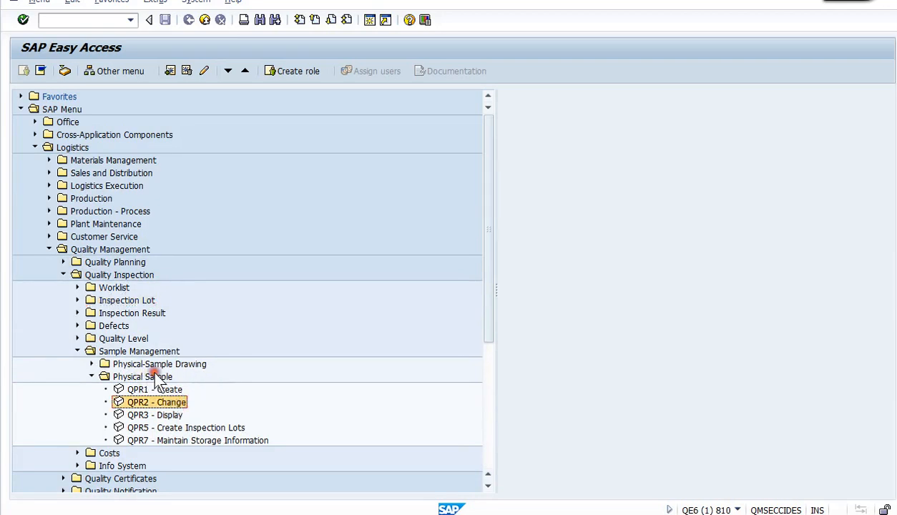
pyautogui.doubleClick(148, 369)
pyautogui.click(147, 132)
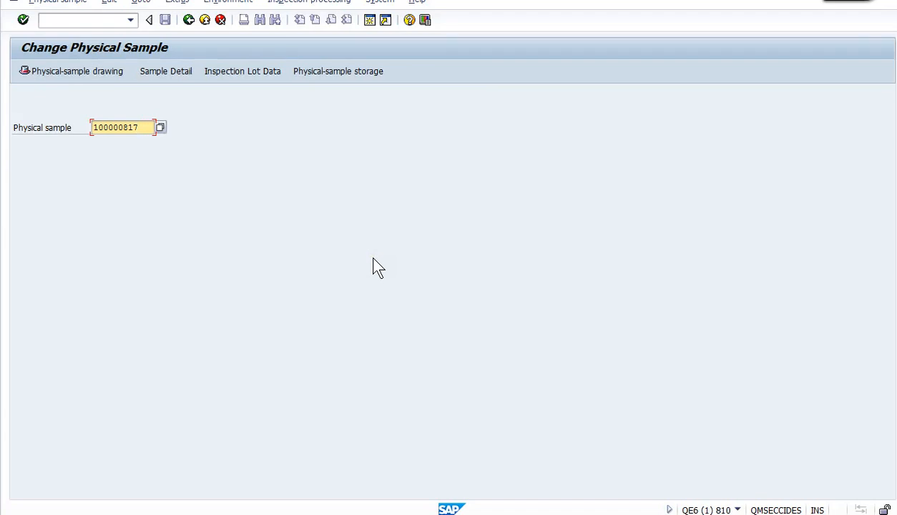
pyautogui.press('Return')
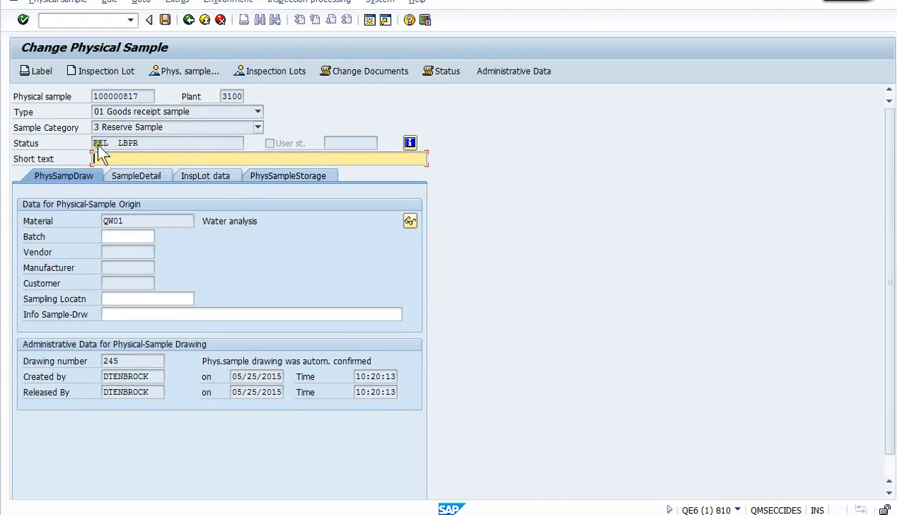
# In the physical sample's storage data, set the storage location to VMI and the sample location to A-1-1.
pyautogui.click(308, 198)
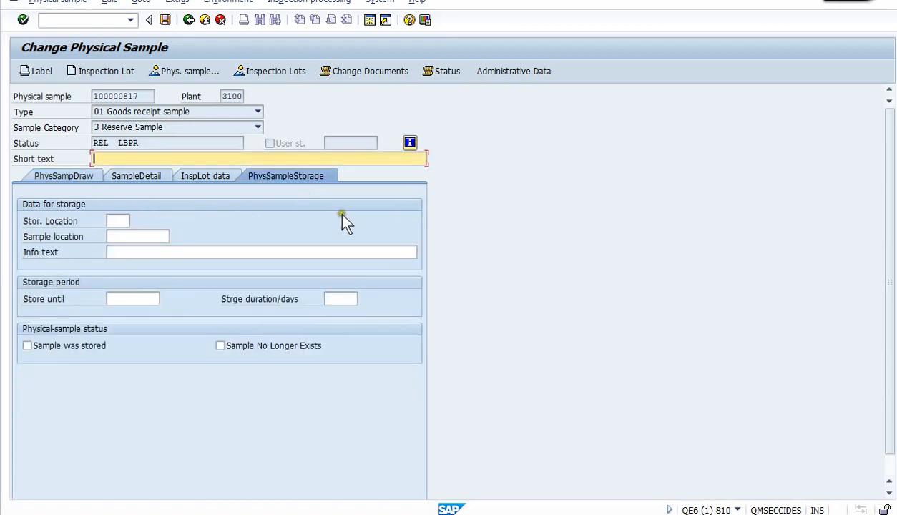
pyautogui.press('Tab')
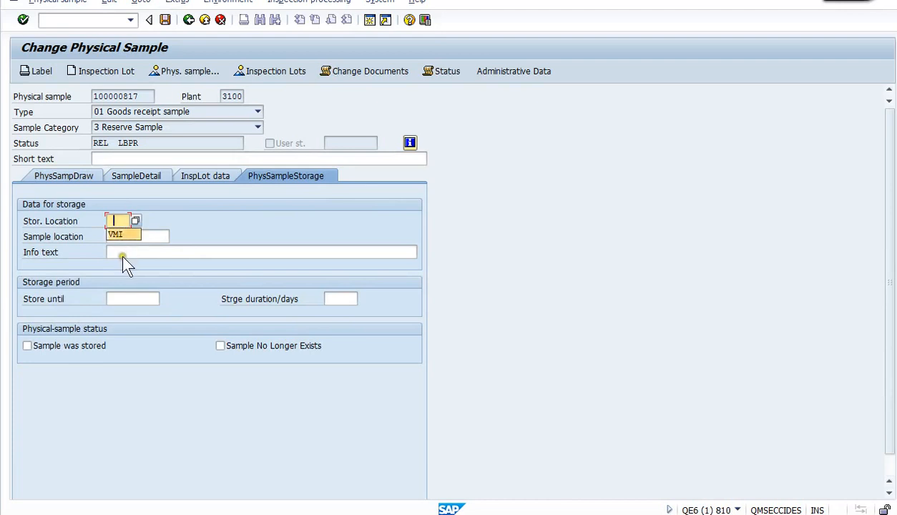
pyautogui.click(120, 249)
pyautogui.press('Tab')
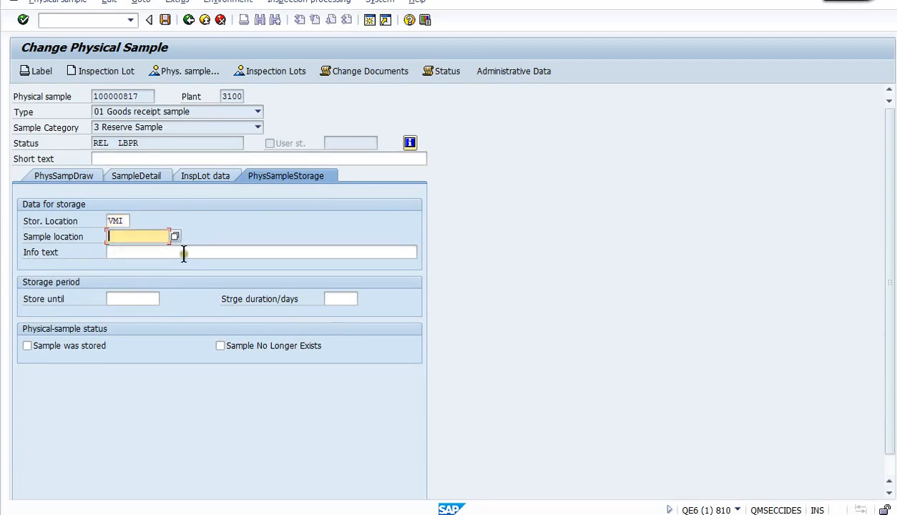
pyautogui.press('F4')
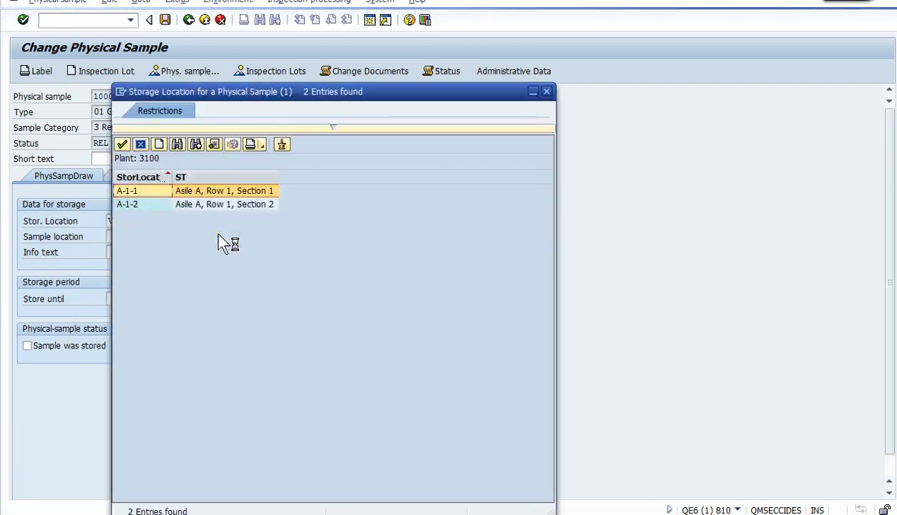
pyautogui.click(224, 235)
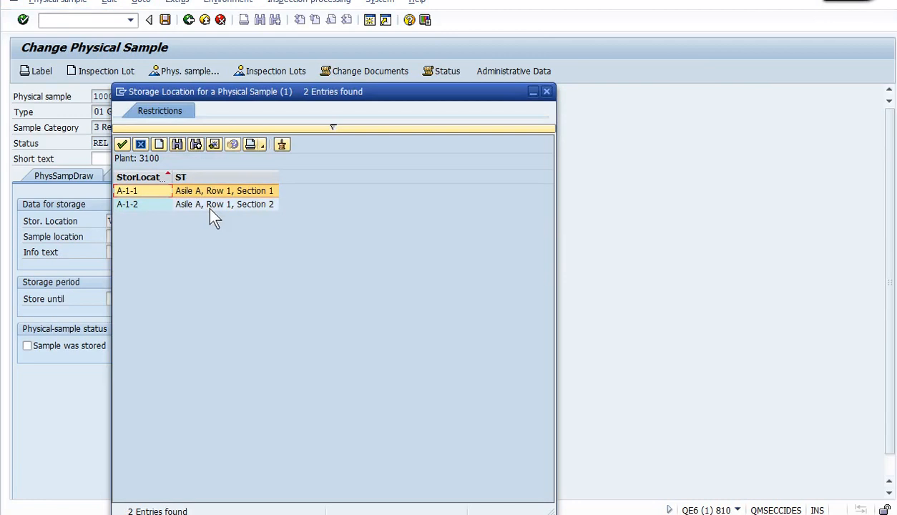
pyautogui.click(140, 238)
pyautogui.doubleClick(164, 209)
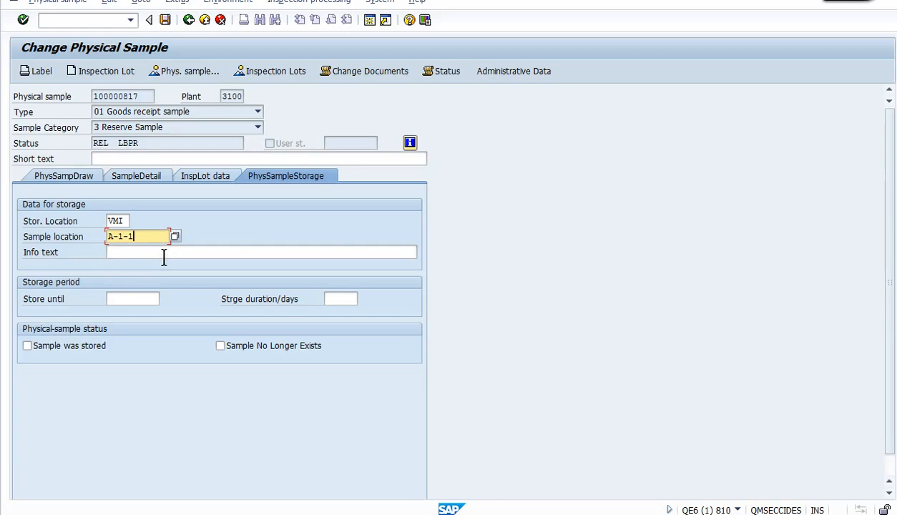
# Set the store-until date to 1/1/2017, mark the sample as stored, save it and return to the SAP Easy Access menu.
pyautogui.click(152, 255)
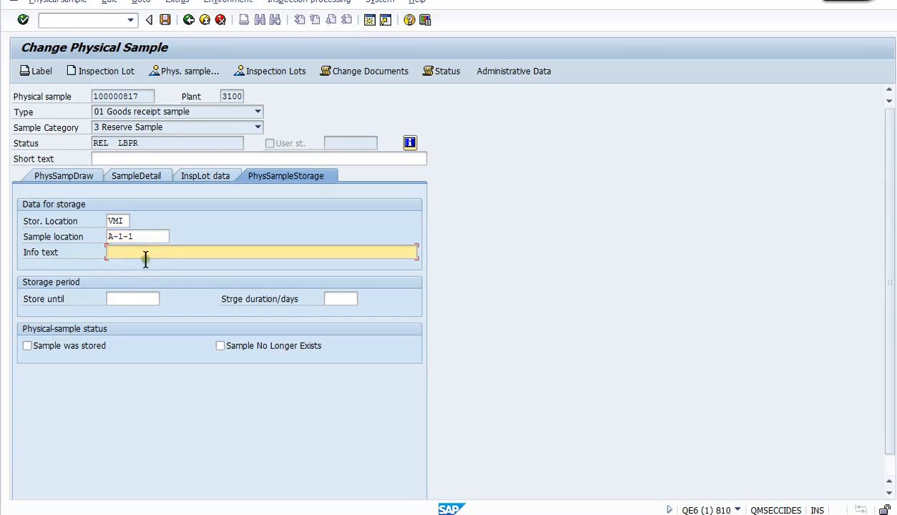
pyautogui.press('Tab')
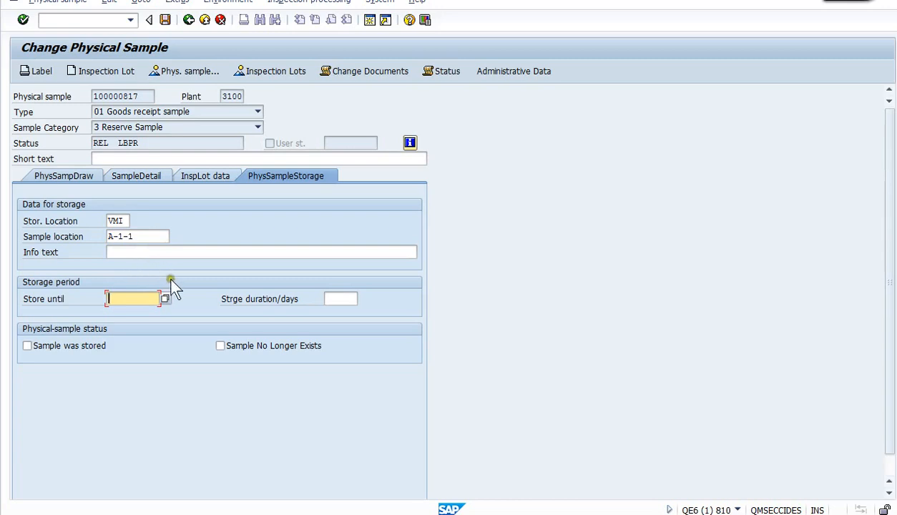
pyautogui.write('1/1/')
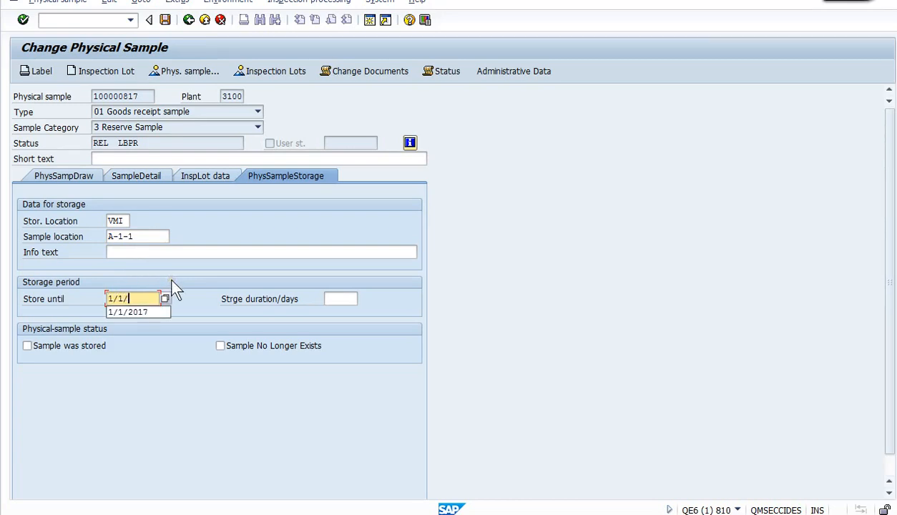
pyautogui.write('2017')
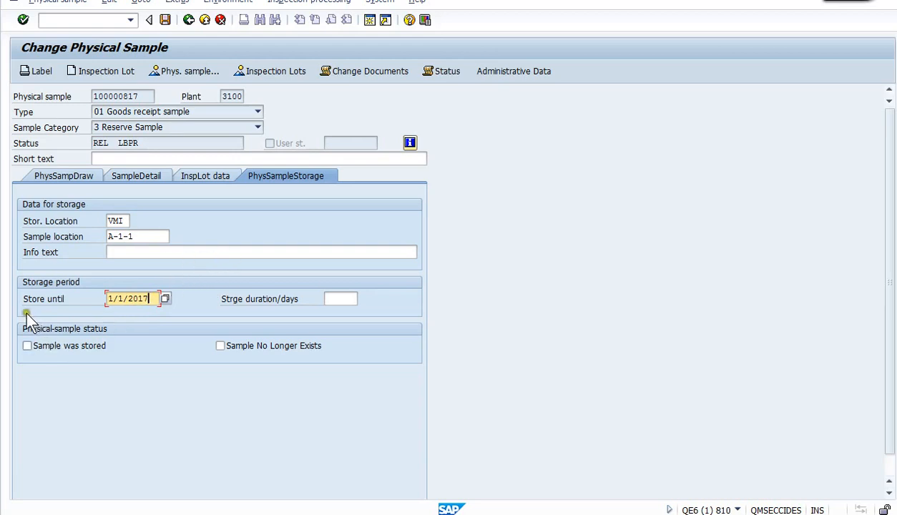
pyautogui.click(27, 346)
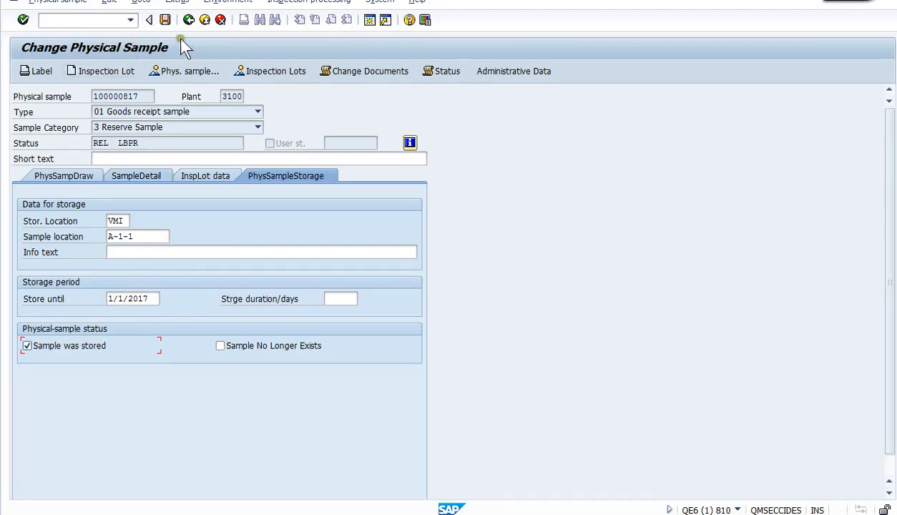
pyautogui.click(164, 20)
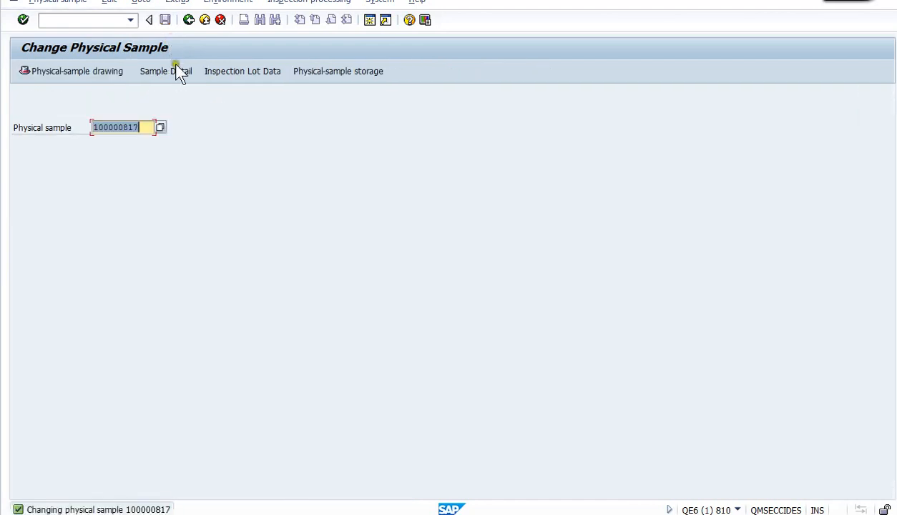
pyautogui.click(187, 43)
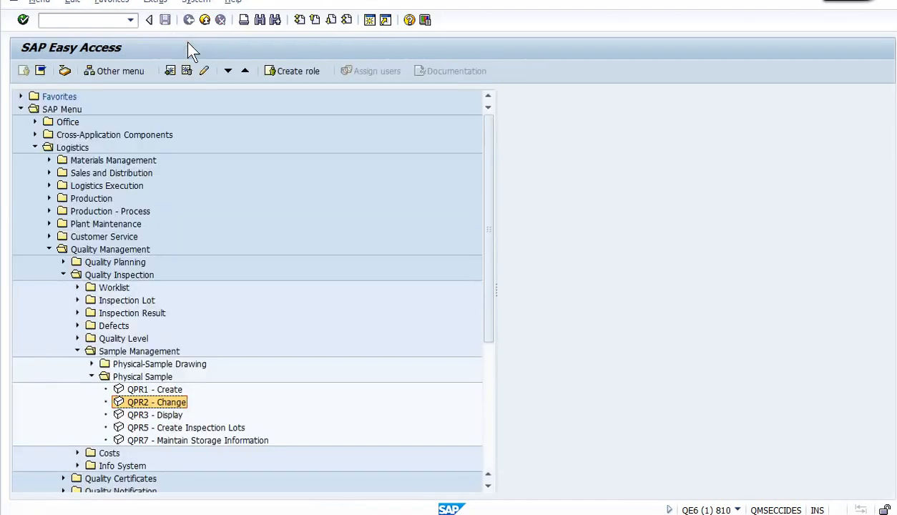
# List the physical samples of plant 3100 for mass storage data maintenance in QPR7, and return to the SAP Easy Access menu.
pyautogui.click(166, 408)
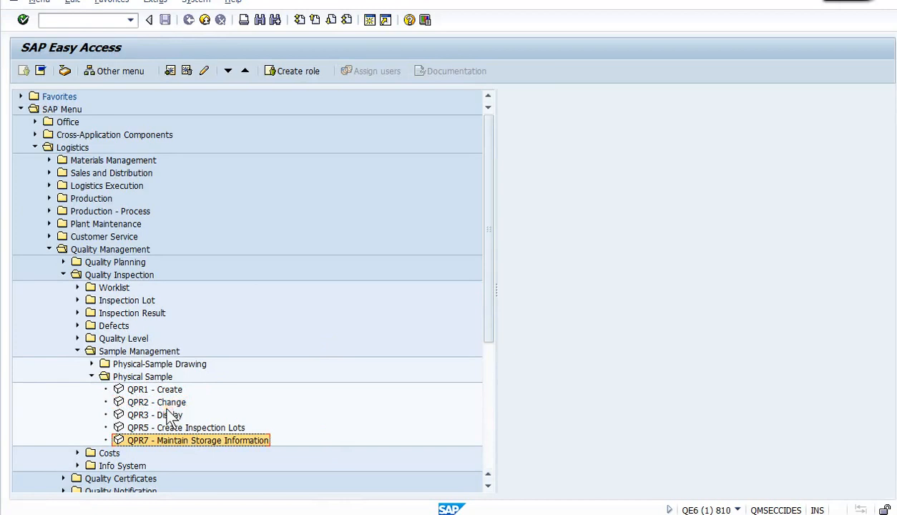
pyautogui.doubleClick(166, 410)
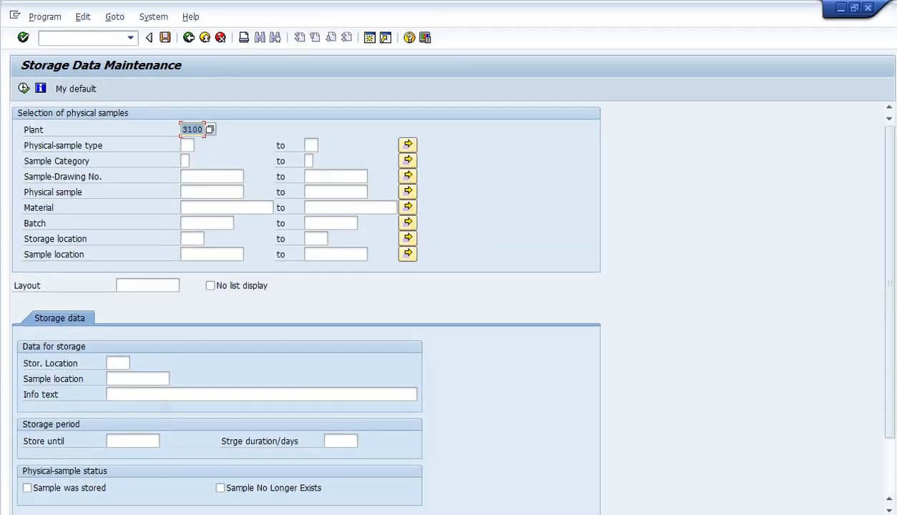
pyautogui.click(21, 89)
pyautogui.click(129, 441)
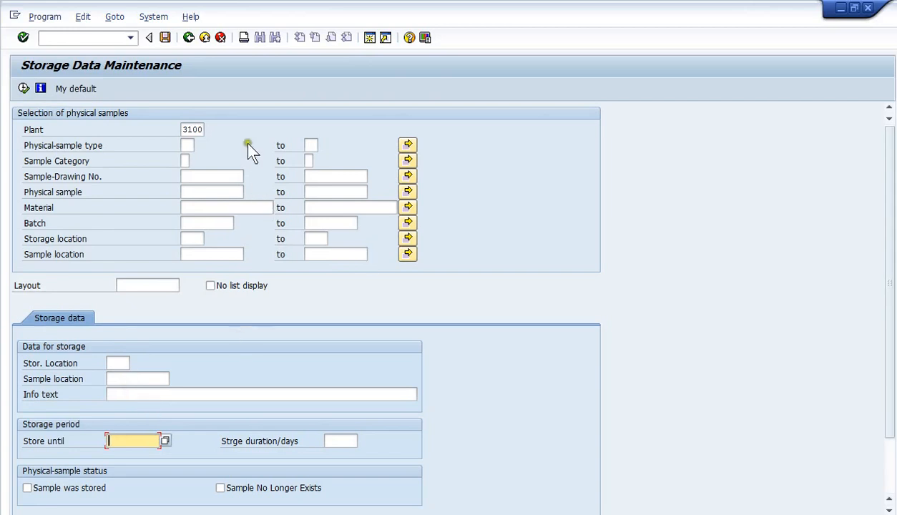
pyautogui.click(126, 378)
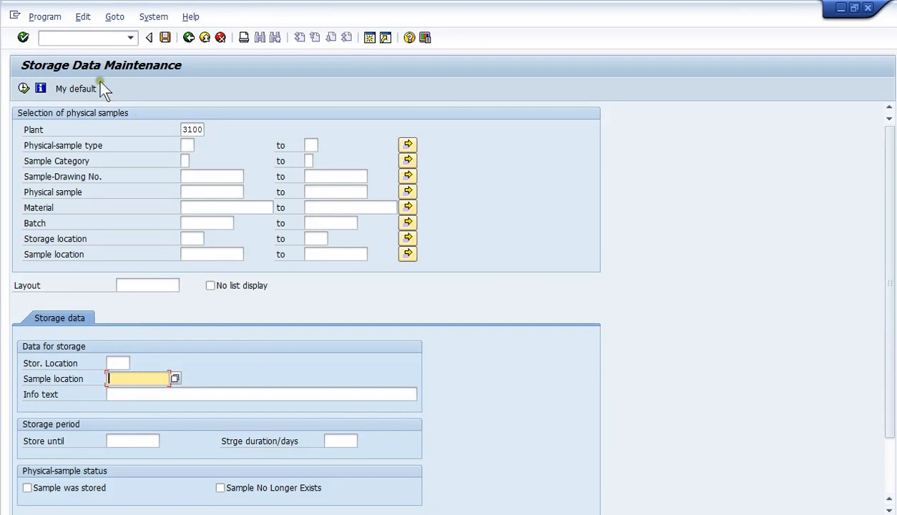
pyautogui.click(20, 89)
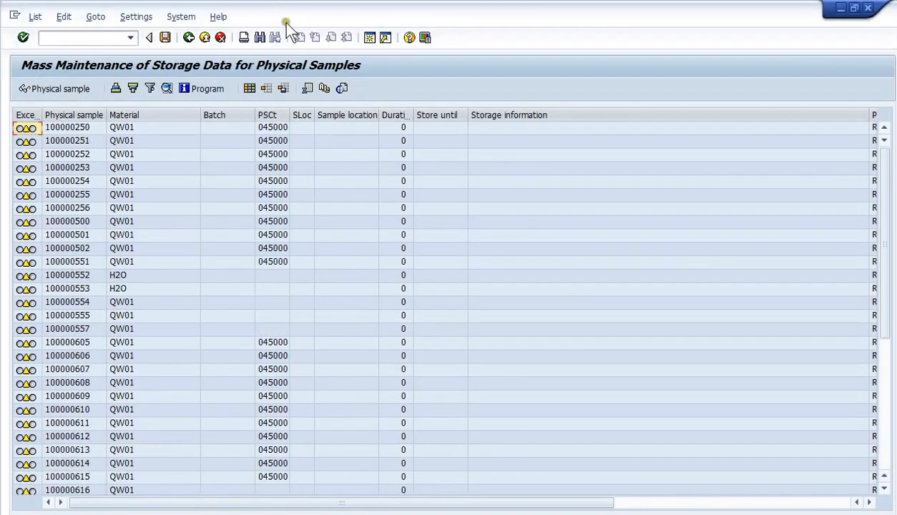
pyautogui.click(188, 37)
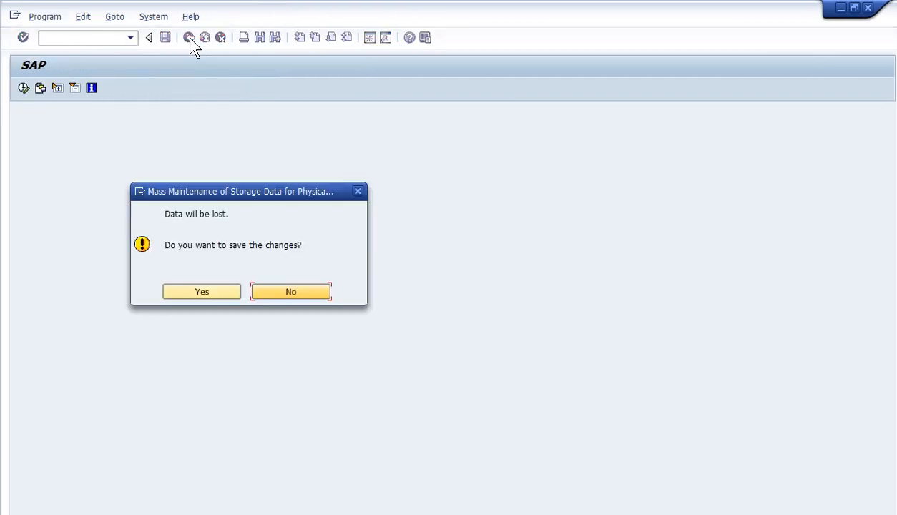
pyautogui.press('Return')
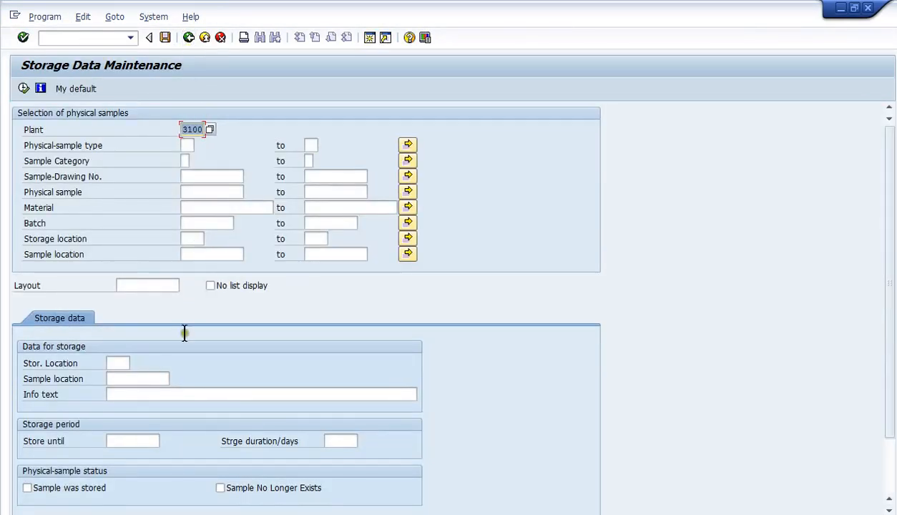
pyautogui.click(190, 40)
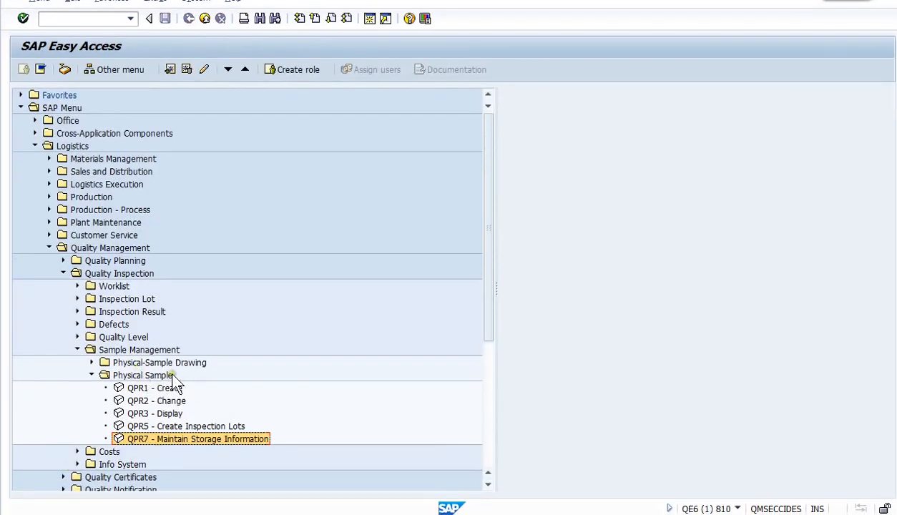
# Reopen physical sample 100000817 in QPR2 and flag it as Sample No Longer Exists in its storage data.
pyautogui.doubleClick(168, 401)
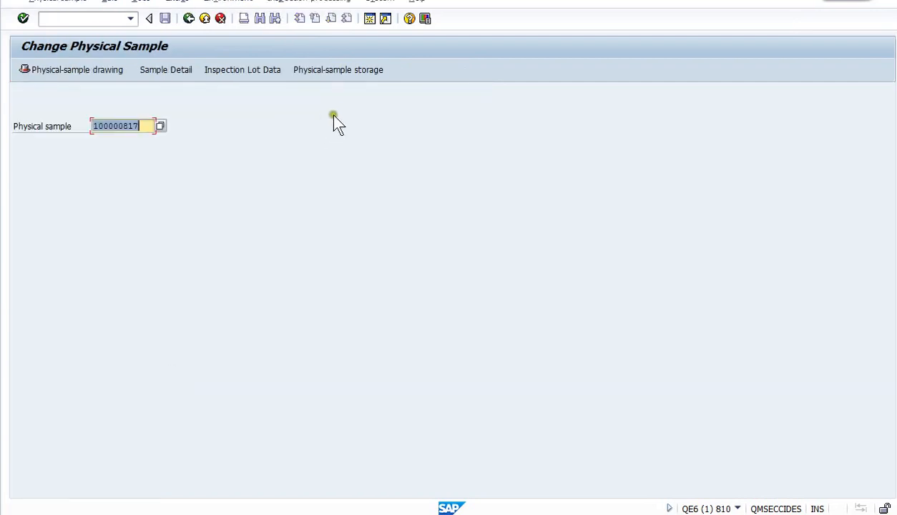
pyautogui.press('Return')
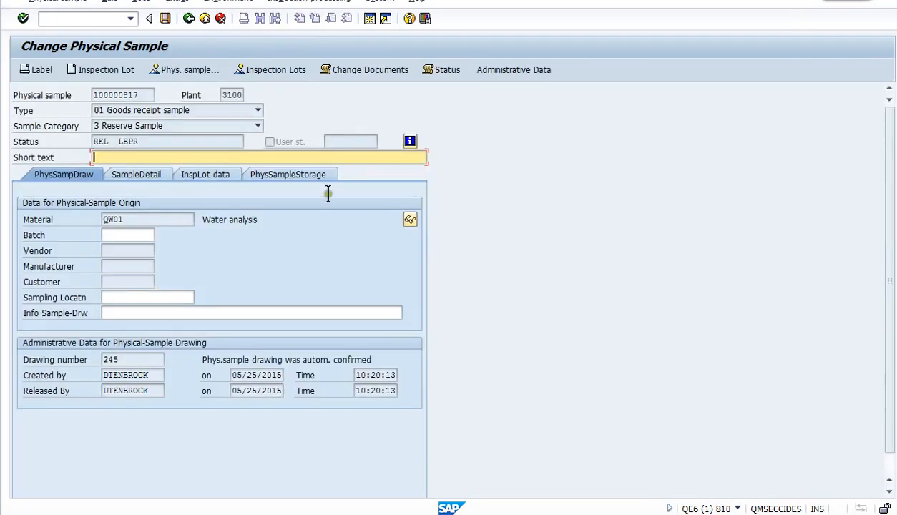
pyautogui.click(286, 184)
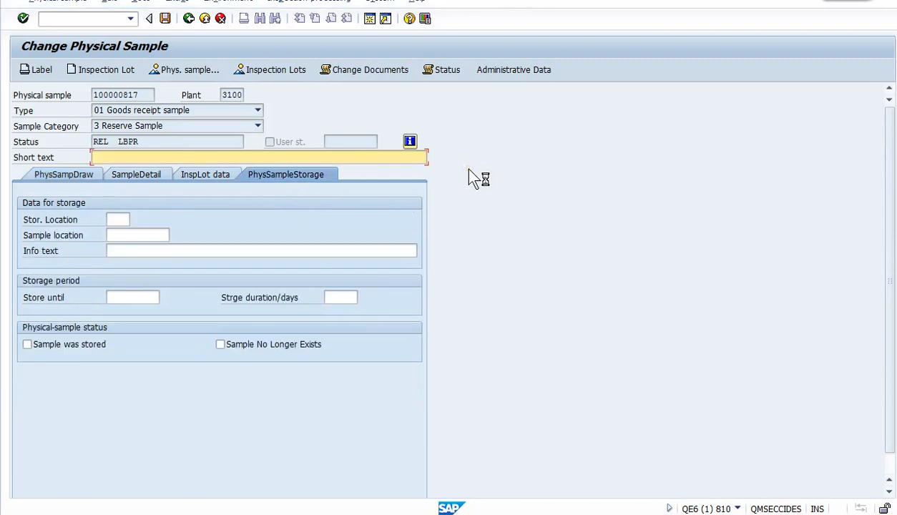
pyautogui.click(220, 344)
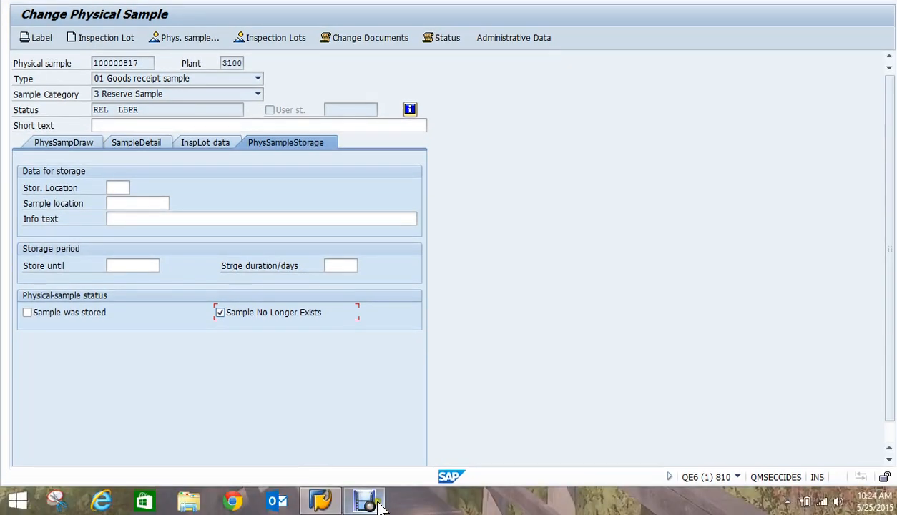
pyautogui.moveTo(379, 505)
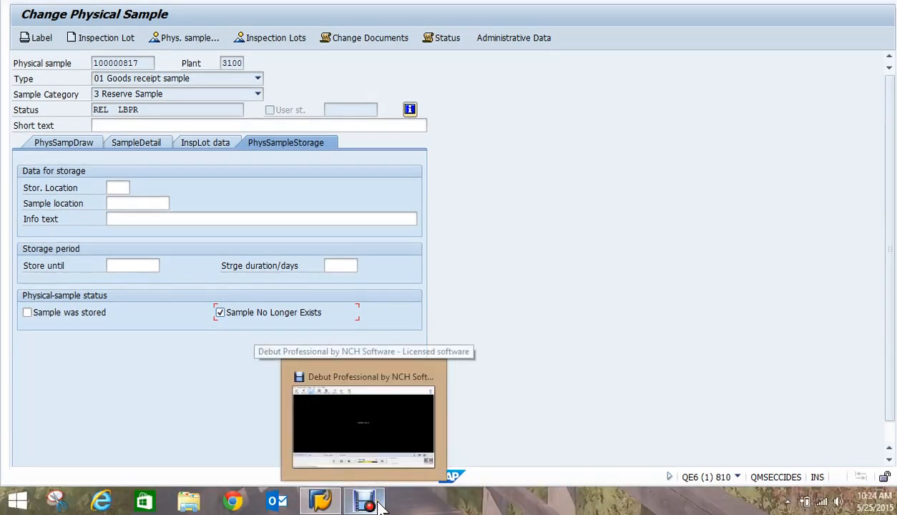